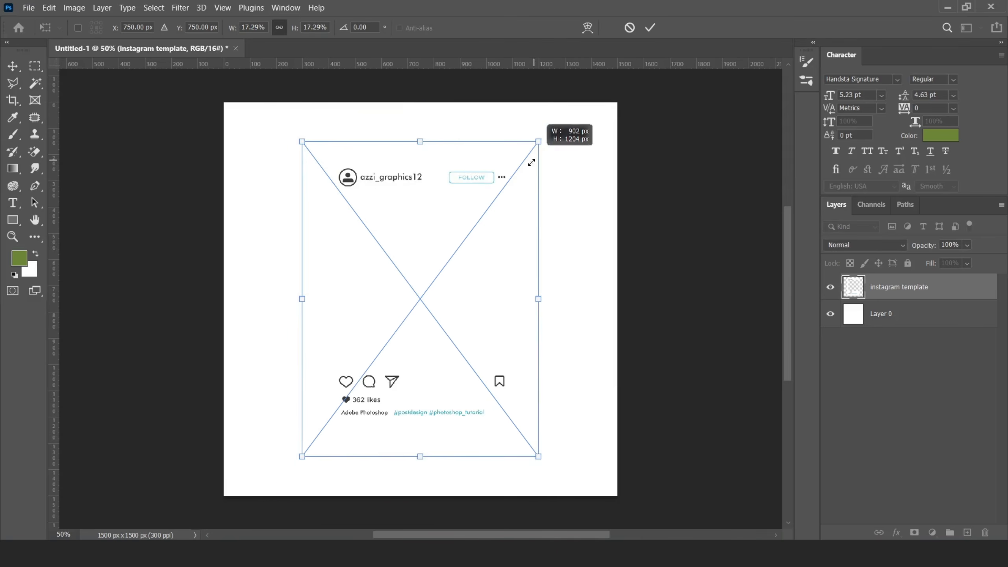
Accept the instagram template's resized placement and rename Layer 0 as "Backround"
left_click(650, 28)
double_click(880, 313)
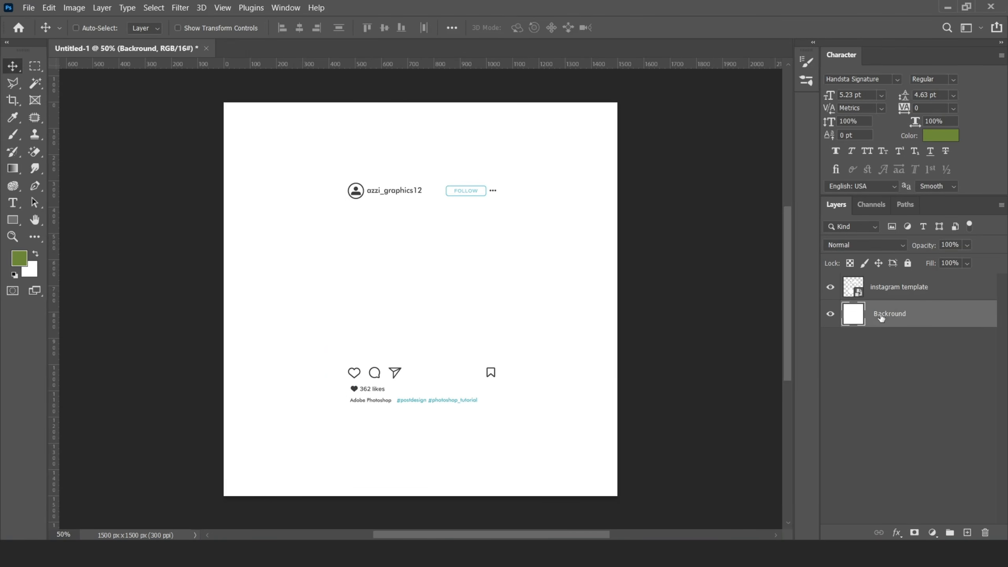
left_click(906, 404)
Set the foreground colour to green #9bbc55 and fill the Backround layer with it
left_click(13, 261)
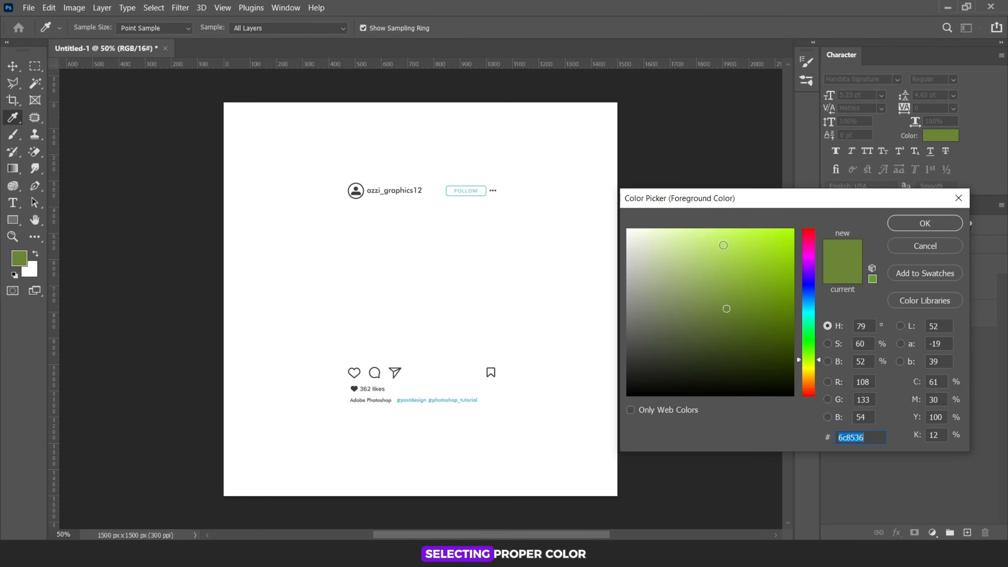
left_click(717, 272)
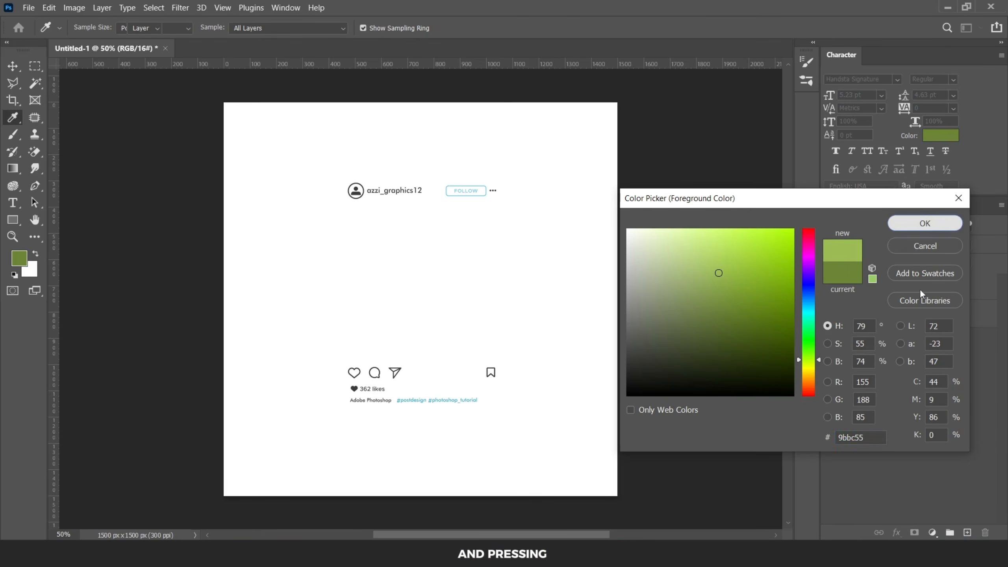
key("Return")
left_click(893, 316)
key("alt+BackSpace")
scroll(470, 296, "down", 1)
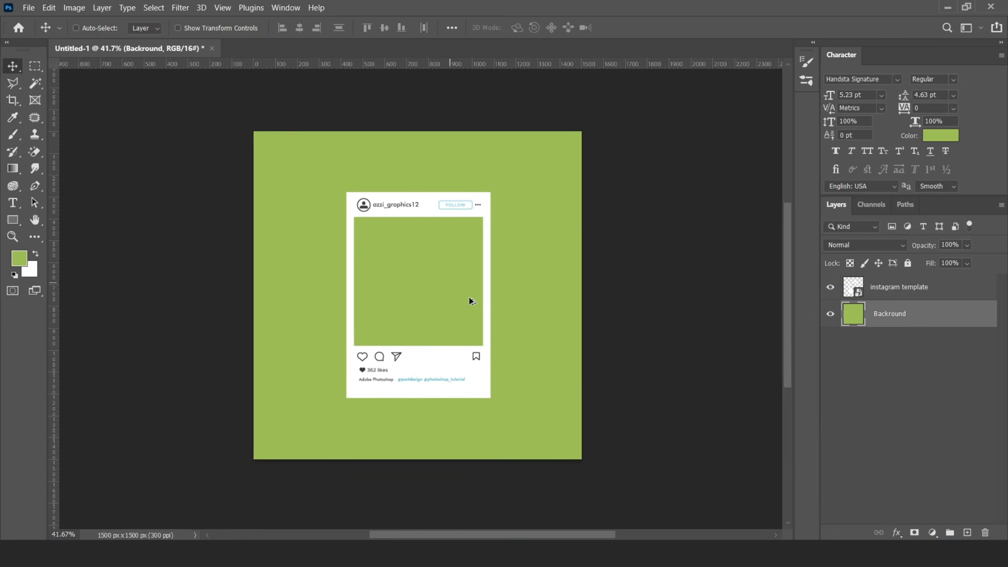
Hide the instagram template layer and add a new empty layer above Backround
left_click(829, 287)
left_click(967, 532)
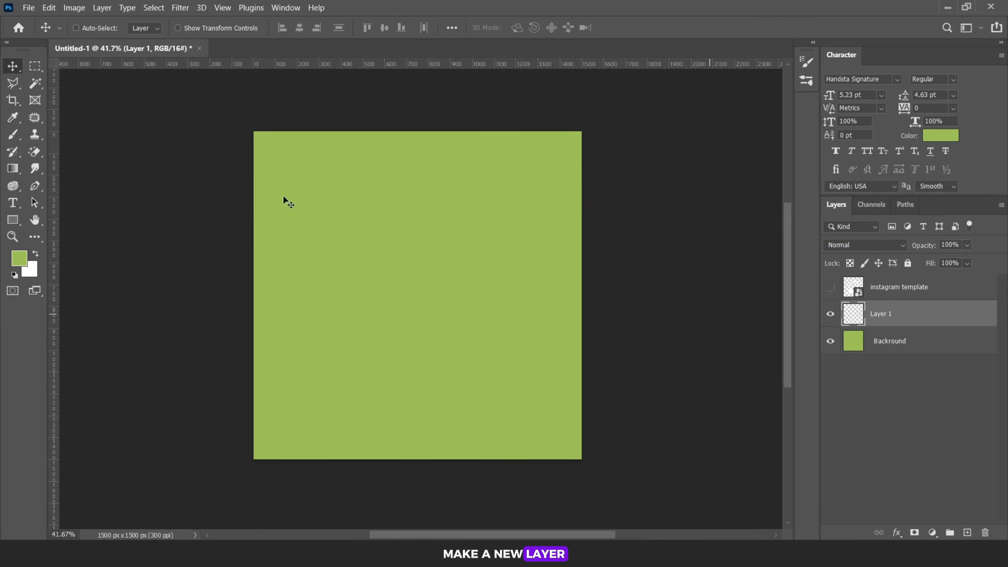
Paint a white glow in the middle of the canvas on the new layer, building up soft round brush dabs from 1400 px down and back up
left_click(12, 139)
left_click(36, 254)
left_click(401, 262)
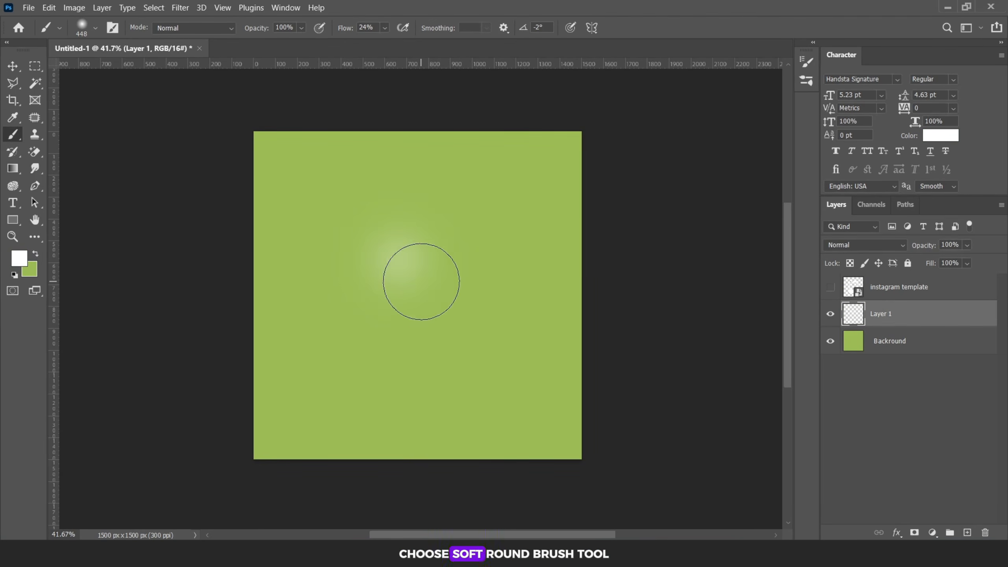
key("ctrl+z")
key("bracketright")
key("bracketright")
key("bracketright")
key("bracketright")
key("bracketright")
key("bracketright")
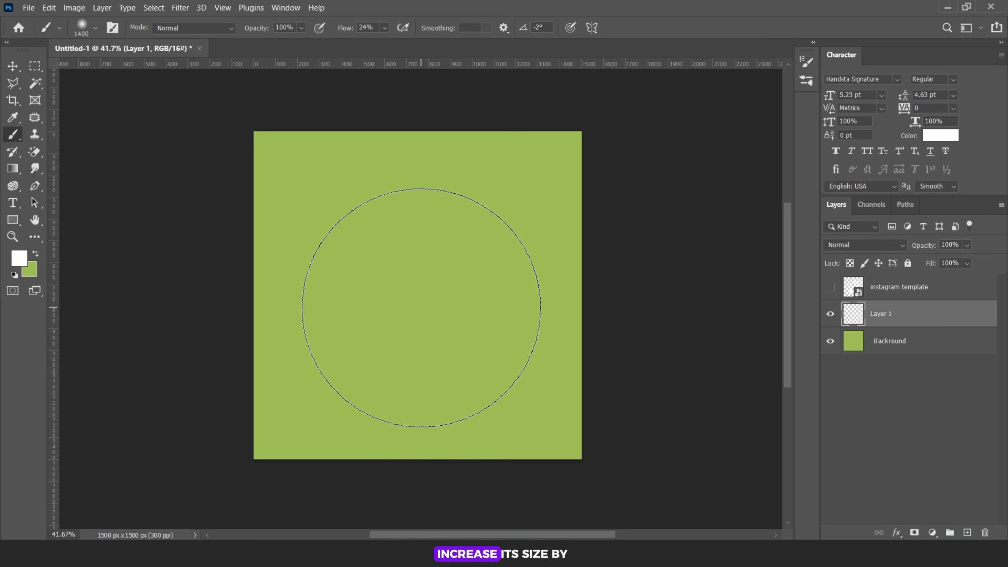
left_click(422, 299)
key("bracketleft")
key("bracketleft")
left_click(422, 298)
key("bracketleft")
key("bracketleft")
key("bracketleft")
key("bracketleft")
key("bracketleft")
left_click(422, 299)
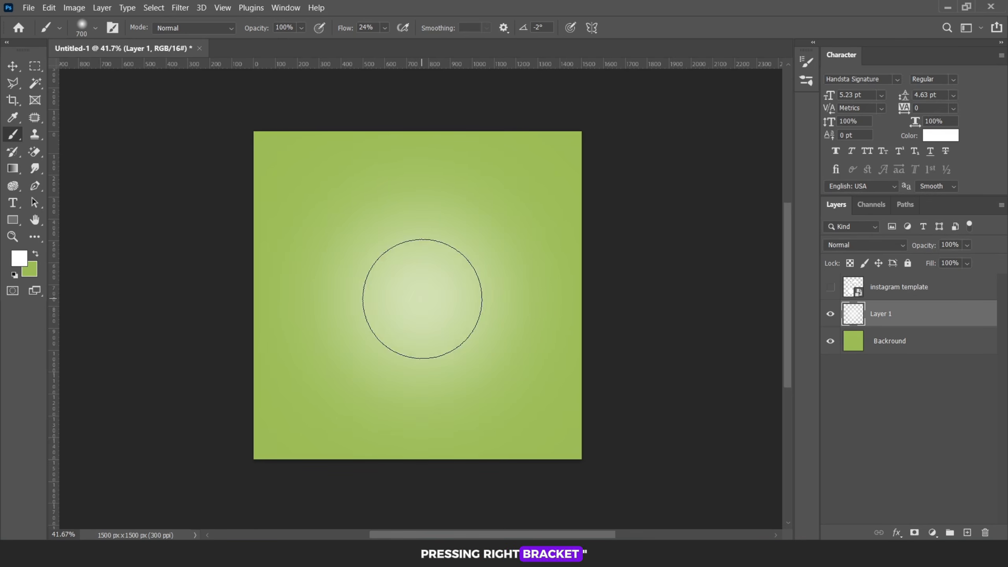
key("bracketleft")
key("bracketleft")
left_click(423, 298)
key("bracketright")
key("bracketright")
key("bracketright")
key("bracketright")
left_click(419, 299)
key("v")
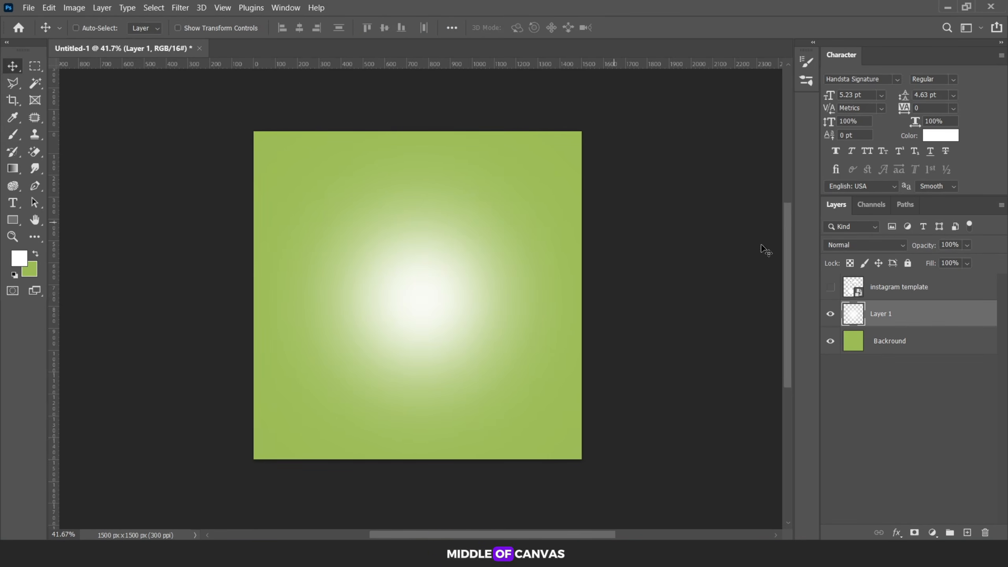
Set the glow layer's blend mode to Overlay and duplicate the layer
left_click(865, 245)
left_click(835, 368)
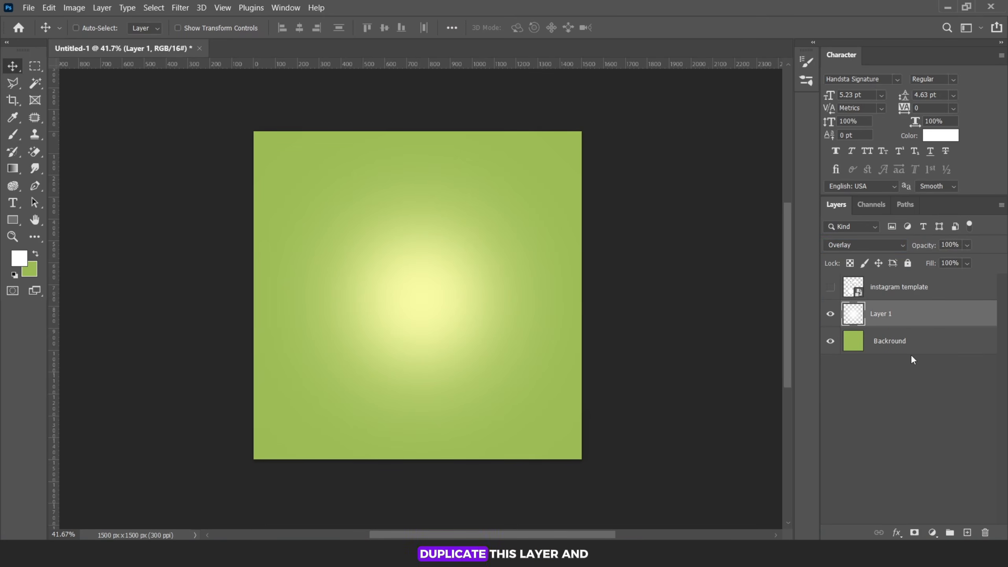
key("ctrl+j")
Lower the opacity of the duplicated glow layer slightly
left_click(967, 245)
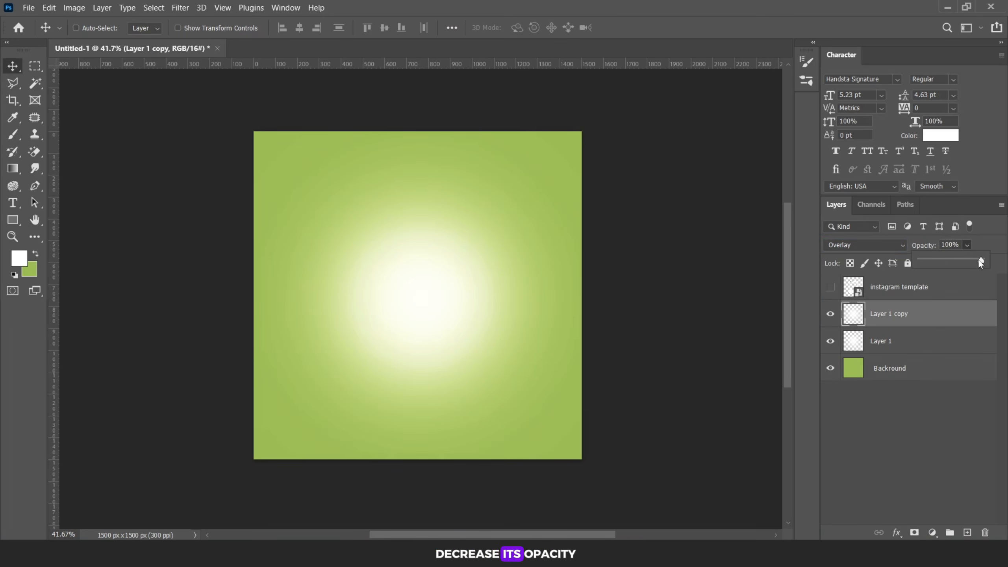
left_click_drag(980, 262, 969, 262)
left_click(927, 448)
Group both glow layers and the green base layer into a group named Background
left_click(911, 344)
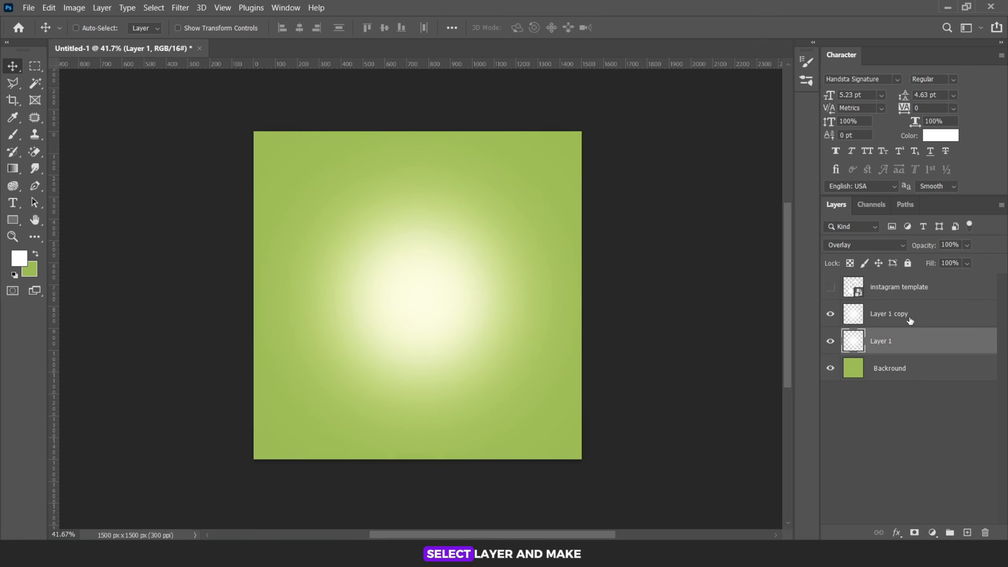
left_click(910, 322, "ctrl")
left_click(901, 376, "ctrl")
key("ctrl+g")
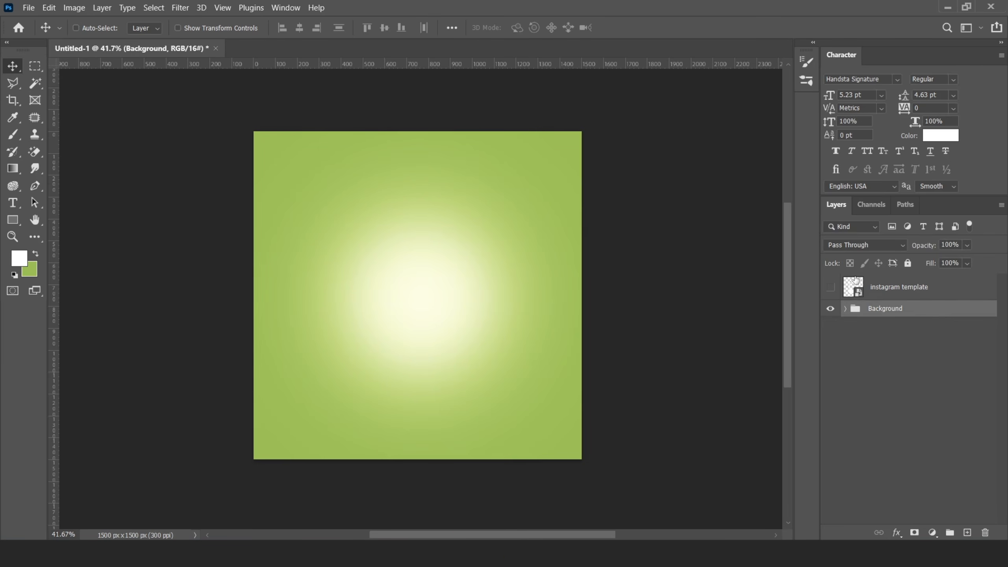
Show the instagram template layer again and scale it up to 16.44%
left_click(830, 286)
left_click(867, 284)
scroll(435, 312, "up", 2)
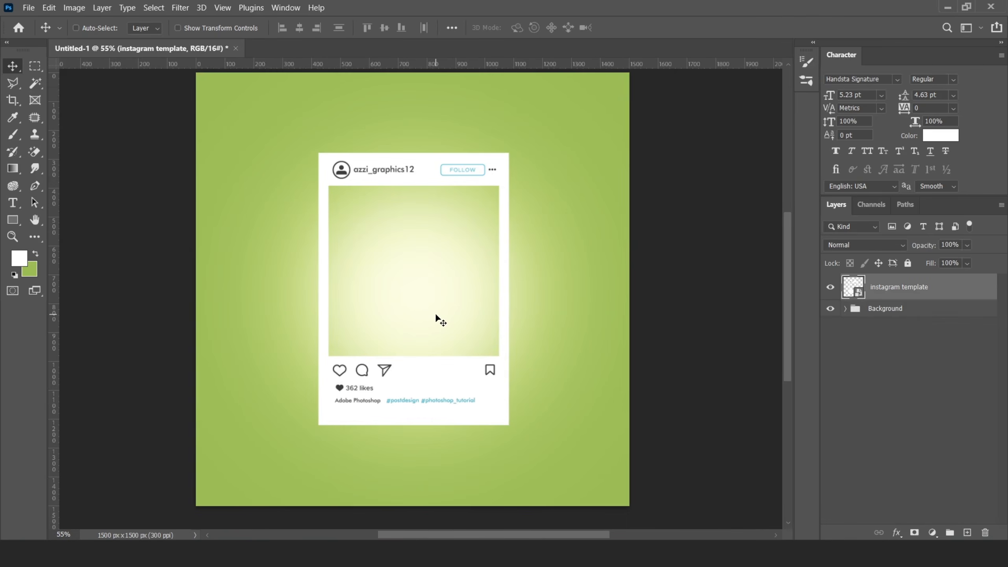
key("ctrl+t")
left_click_drag(526, 288, 535, 289)
left_click(650, 28)
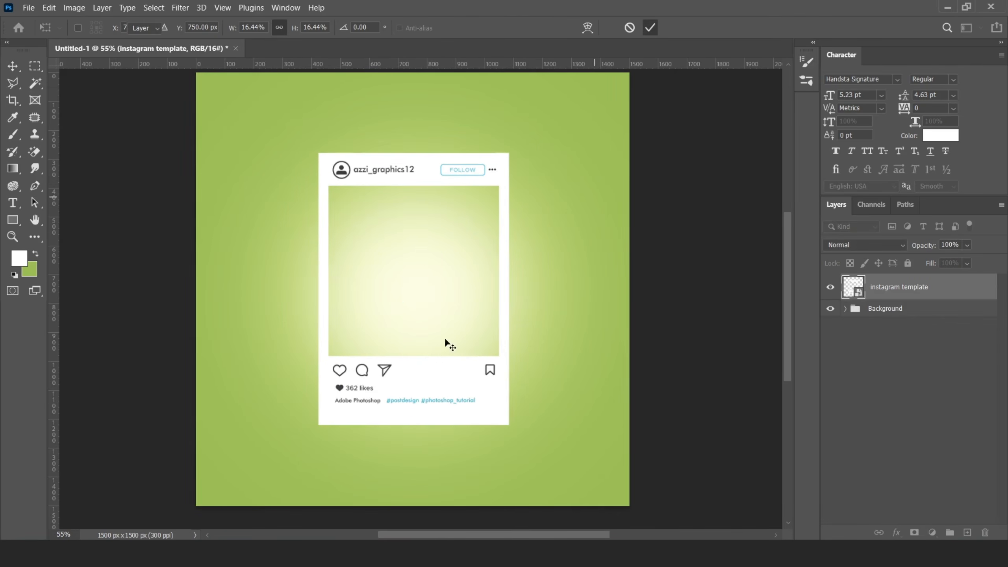
scroll(431, 383, "down", 3)
scroll(452, 317, "up", 2)
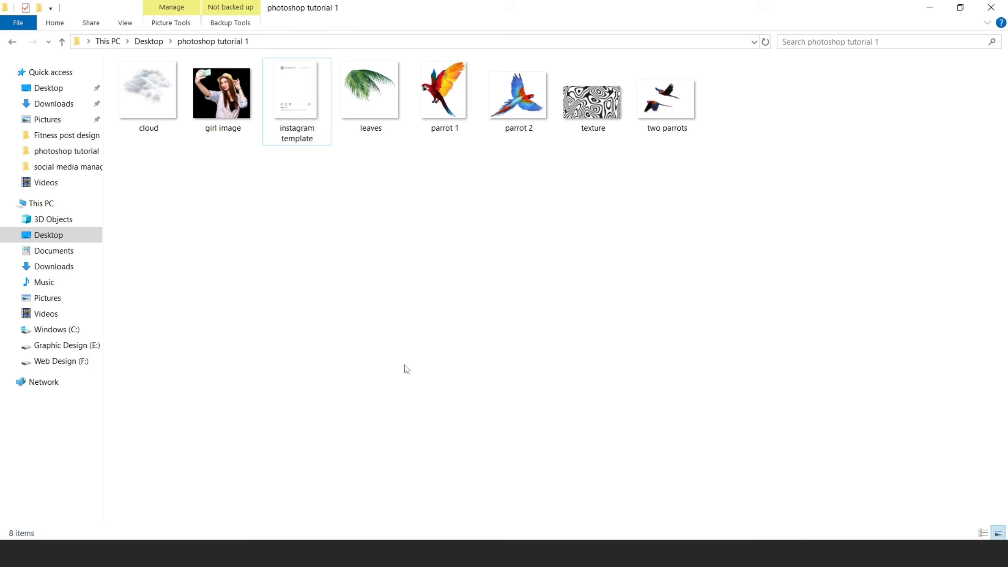
Place the girl image from the photoshop tutorial 1 folder into the design and scale it down to about 21%
left_click_drag(221, 94, 447, 472)
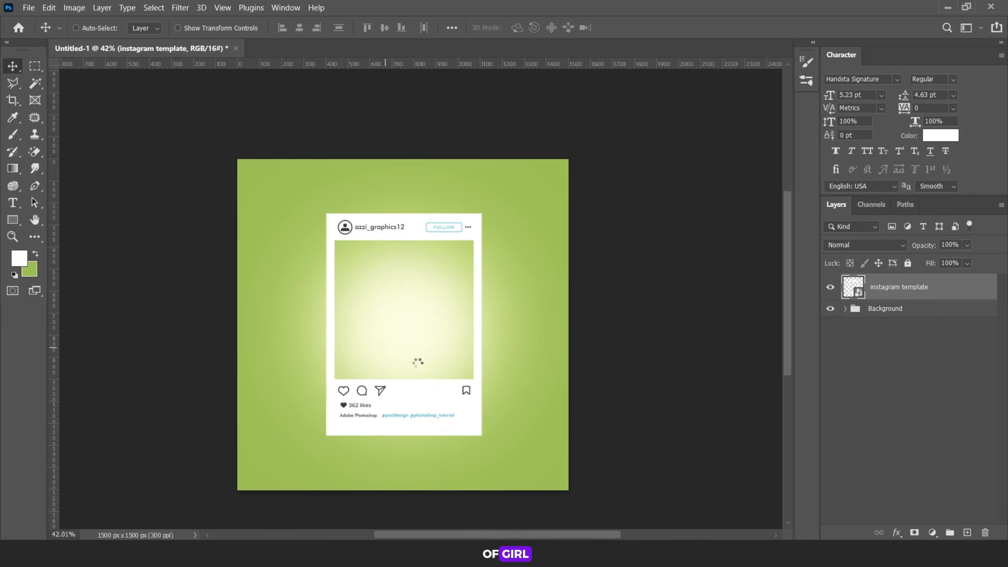
left_click_drag(567, 180, 514, 245)
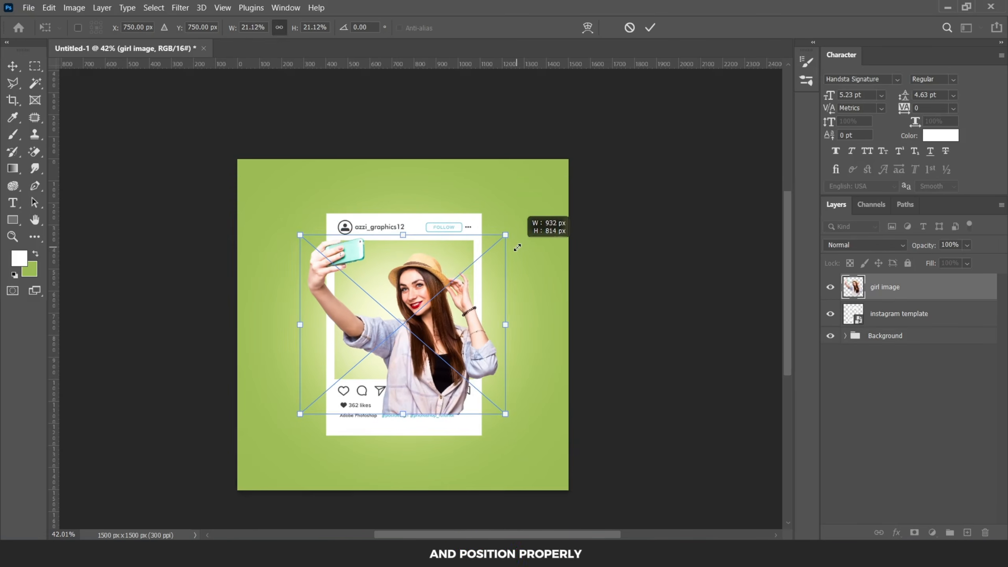
scroll(397, 298, "up", 2)
Move the girl image over the template so its cut-off lower edge lines up with the bottom of the photo area
left_click_drag(432, 286, 411, 234)
scroll(429, 411, "up", 5)
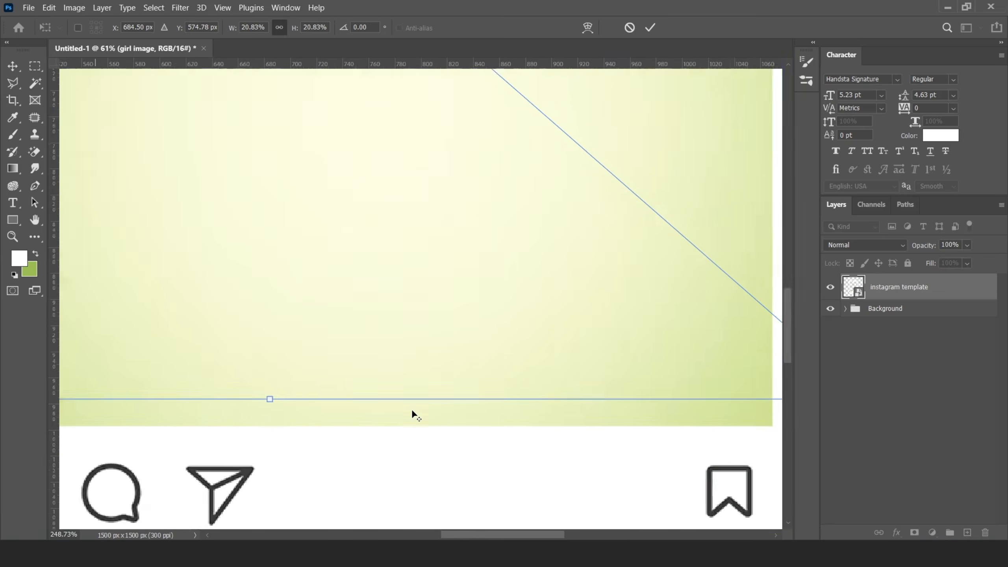
key("alt+space")
key("Escape")
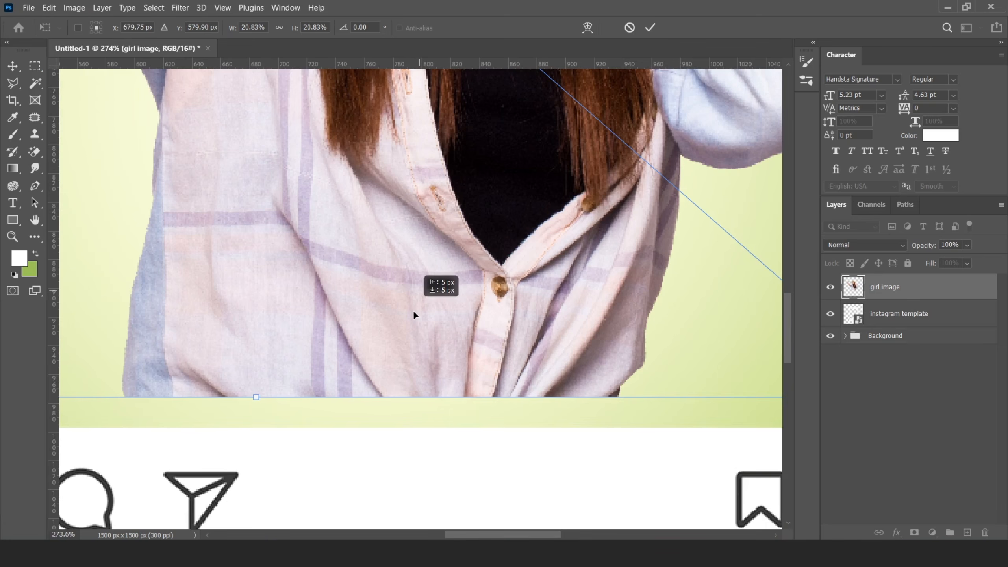
left_click_drag(414, 315, 412, 339)
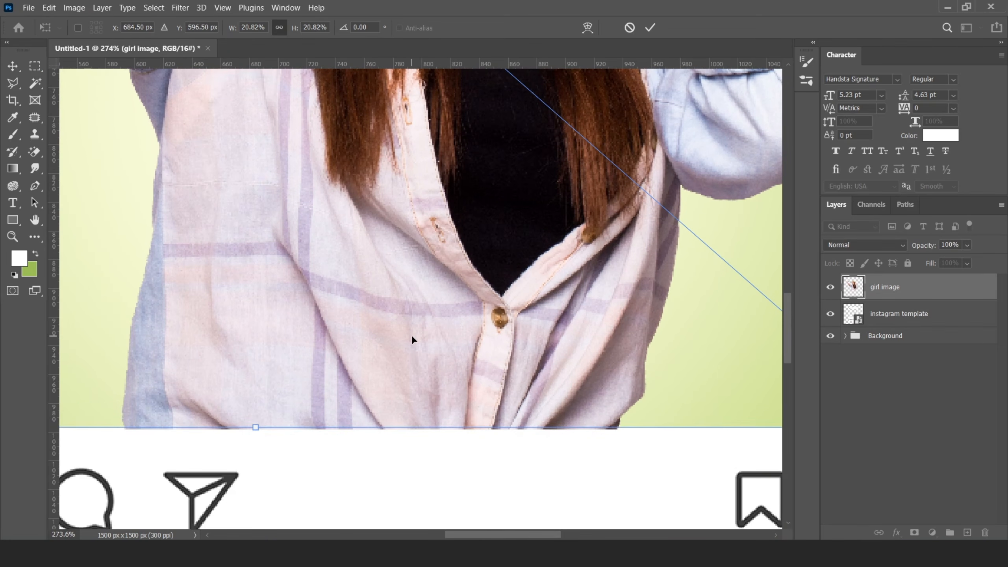
key("Up")
scroll(470, 327, "down", 15)
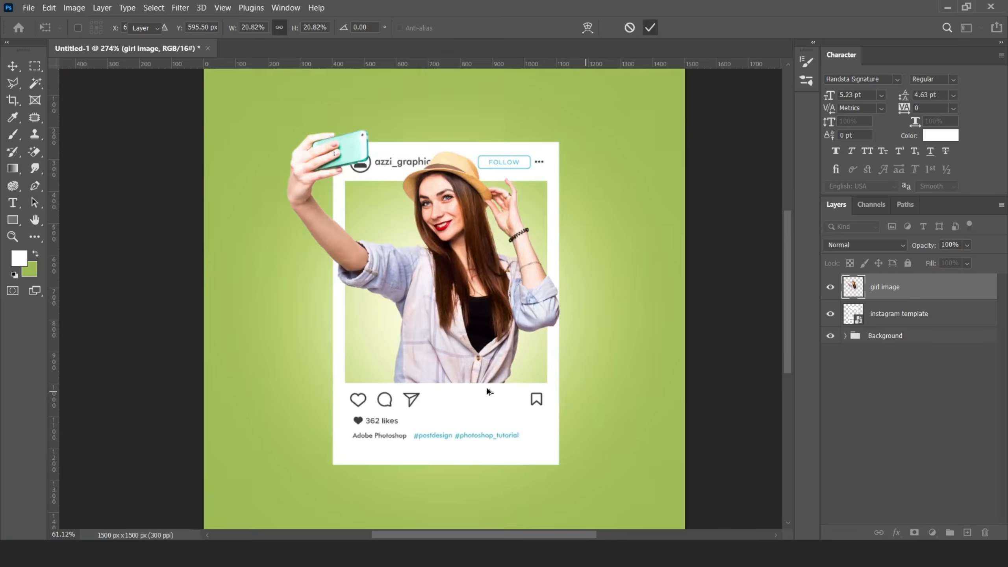
Enlarge the girl image to 24.84%
scroll(460, 319, "up", 3)
key("ctrl+t")
left_click_drag(570, 206, 595, 185)
key("Return")
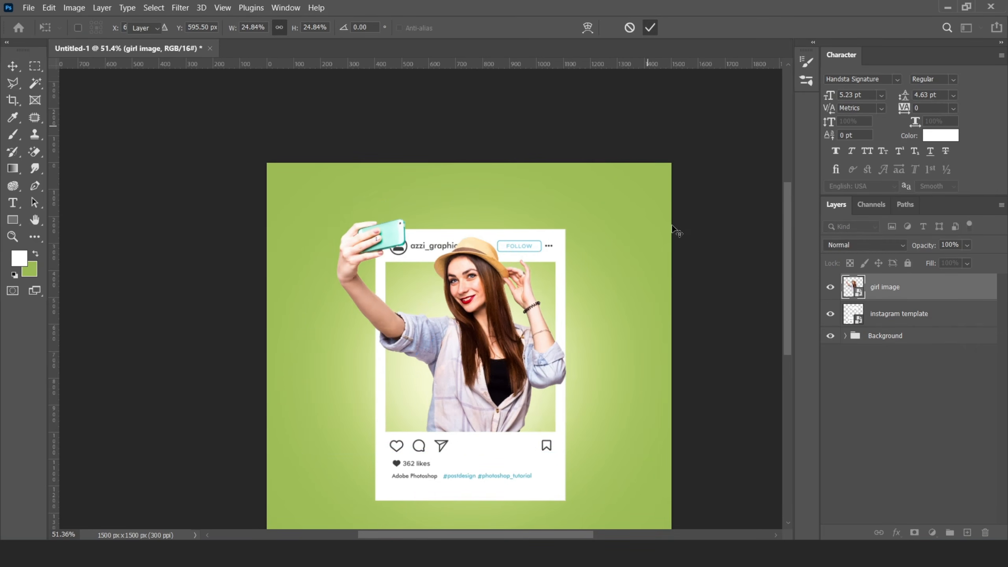
Nudge the girl image up and left until its lower edge sits on the bottom of the template's photo area
key("Up")
key("Up")
key("Up")
key("Up")
key("Up")
key("Up")
key("Up")
key("Up")
key("Up")
key("Up")
key("Up")
key("Up")
key("Up")
key("Up")
key("Up")
key("Up")
key("Up")
key("Up")
key("Up")
key("Up")
key("Left")
key("Left")
key("Left")
key("Left")
key("Left")
key("Left")
key("Left")
key("Left")
key("Left")
key("Left")
key("Left")
key("Left")
key("Left")
key("Left")
key("Left")
key("Left")
key("Left")
key("Left")
key("Left")
key("Left")
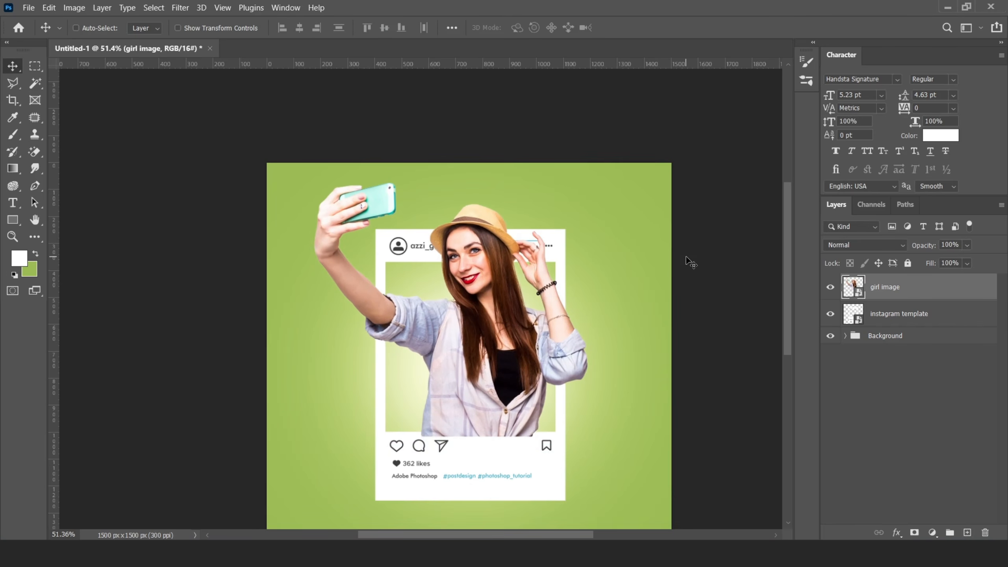
key("Up")
key("Up")
key("Up")
key("Up")
key("Up")
key("Up")
key("Up")
key("Up")
key("Up")
key("Up")
key("Up")
key("Up")
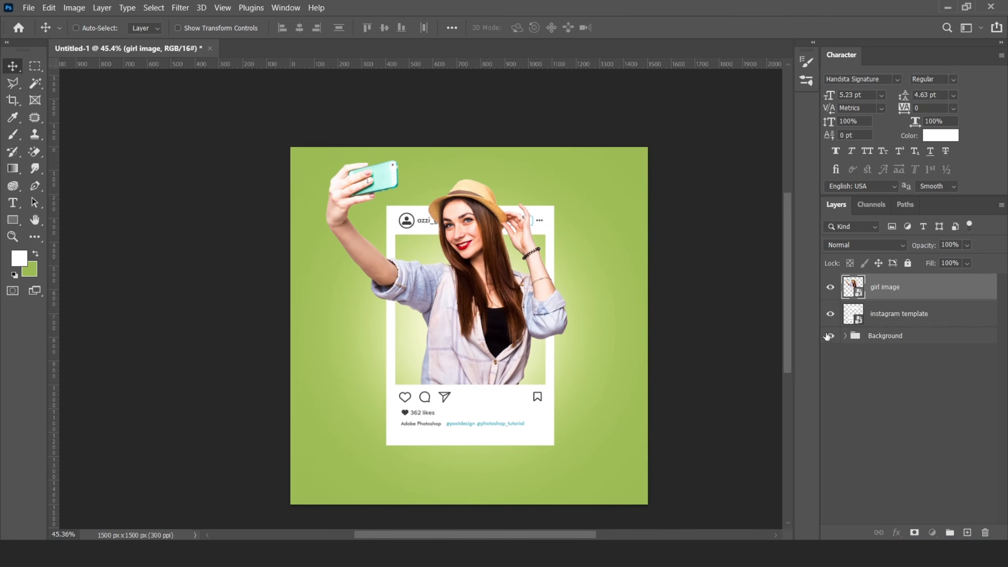
Move the girl image and instagram template layers down together to centre them better on the canvas
left_click(899, 313, "shift")
left_click_drag(515, 275, 515, 301)
key("Down")
key("Down")
key("Down")
key("Down")
key("Down")
key("Down")
key("Down")
key("Down")
key("Down")
key("Down")
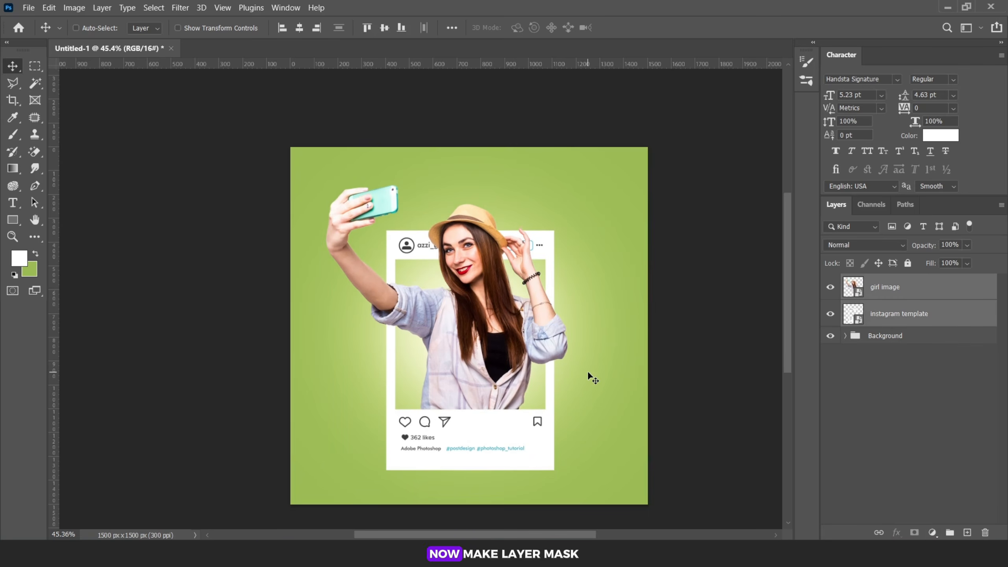
left_click(939, 397)
Add a layer mask to the girl image layer
scroll(504, 305, "up", 2)
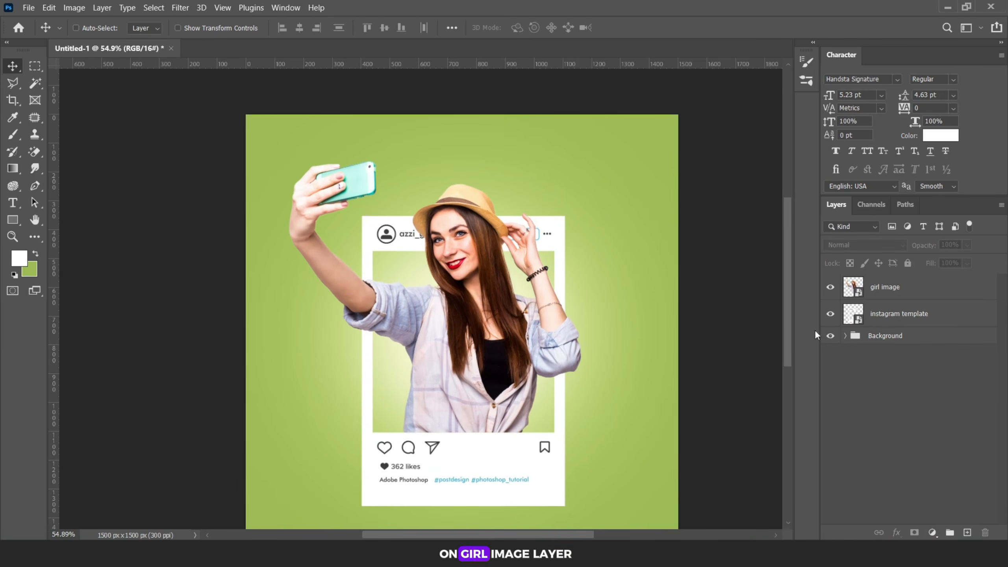
left_click(876, 293)
left_click(914, 532)
left_click(888, 416)
Load the template as a selection and paint black on the girl's mask with a 250 px brush, hiding the sleeve over the left border; deselect
left_click(850, 315, "ctrl")
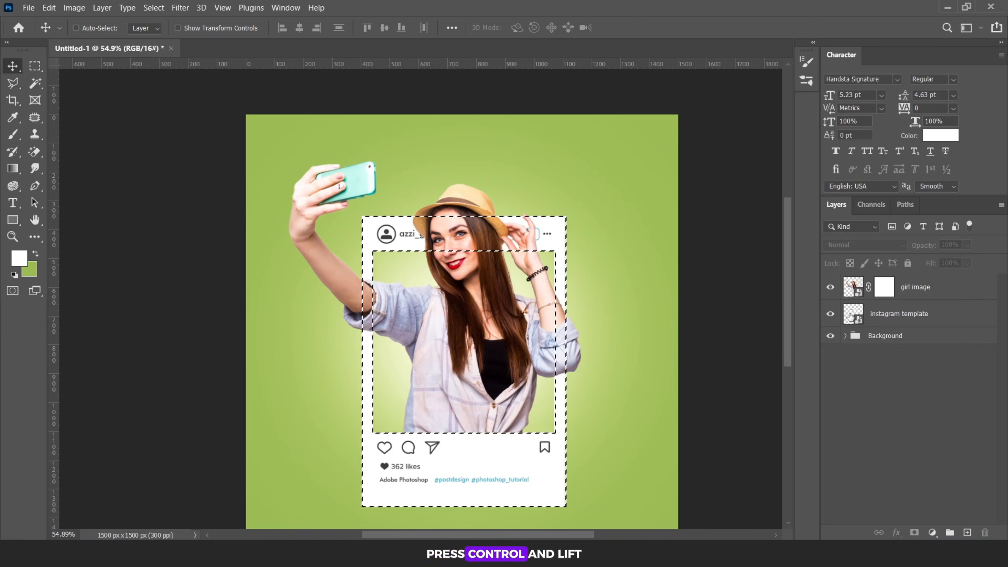
left_click(884, 286)
key("b")
key("d")
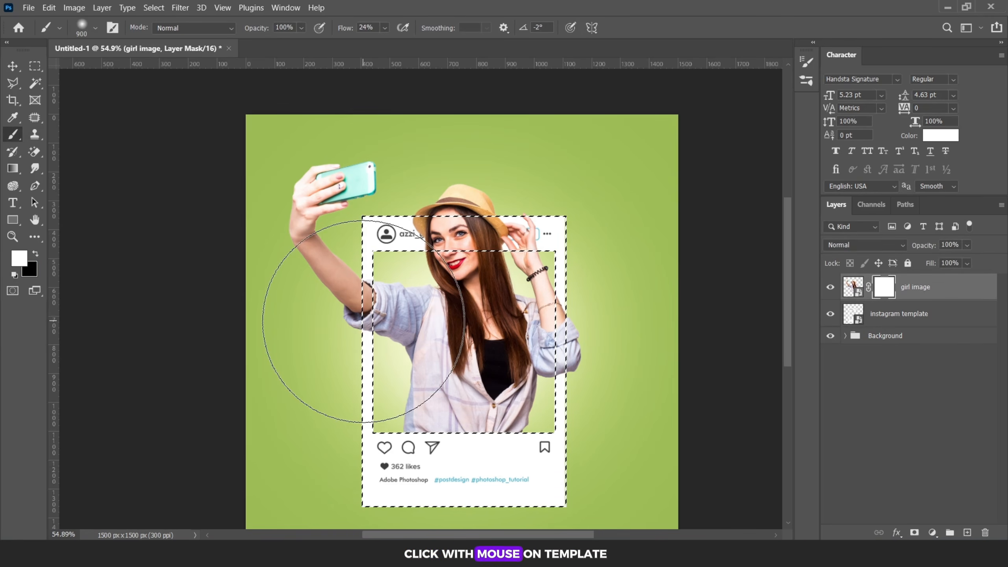
key("bracketleft")
key("bracketleft")
key("bracketleft")
key("bracketleft")
key("bracketleft")
key("bracketleft")
key("bracketleft")
key("x")
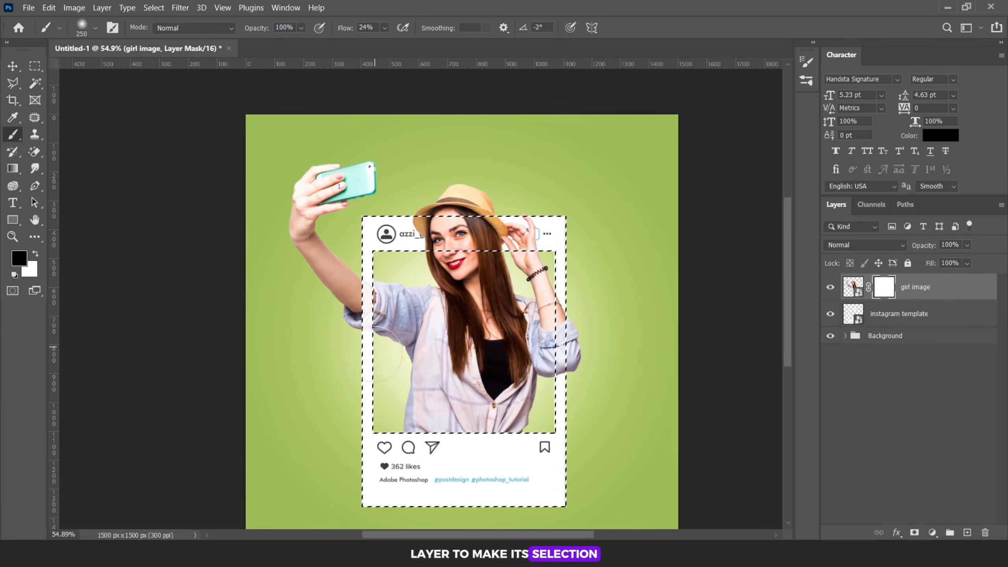
key("ctrl+d")
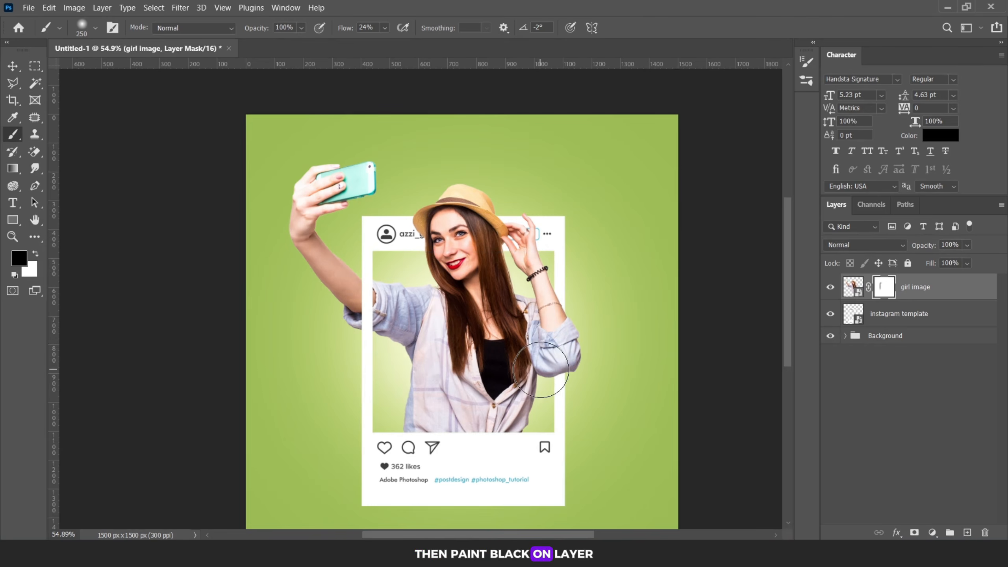
key("ctrl+0")
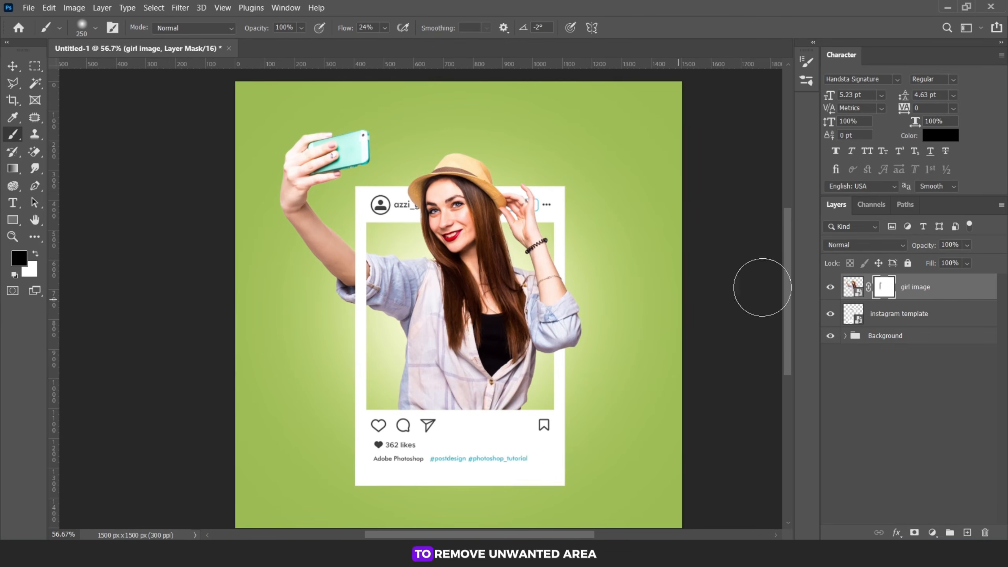
Add a drop shadow to the instagram template layer: 25% opacity, 119° angle, 2 px distance and 40 px size
left_click(899, 313)
right_click(899, 313)
key("Escape")
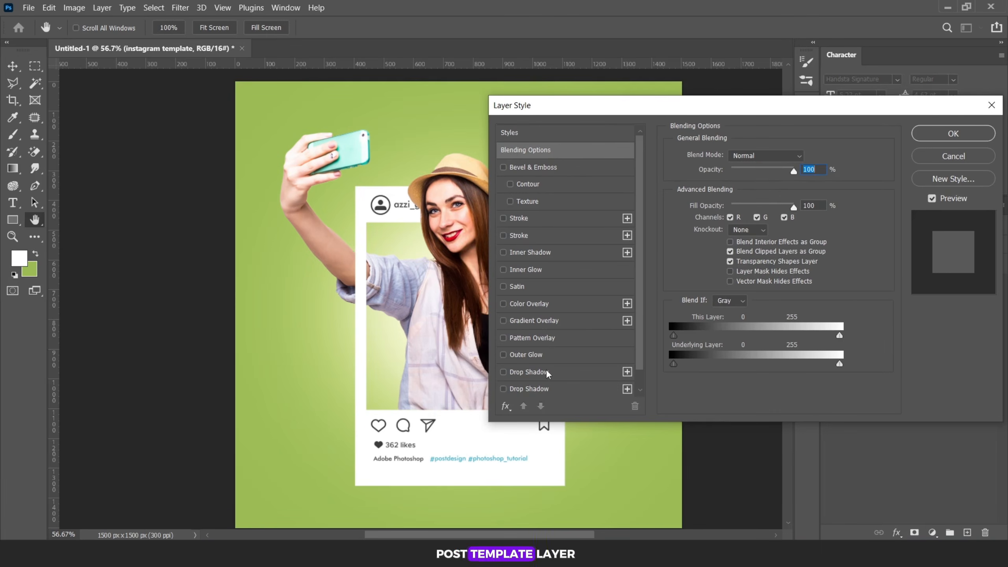
left_click(529, 371)
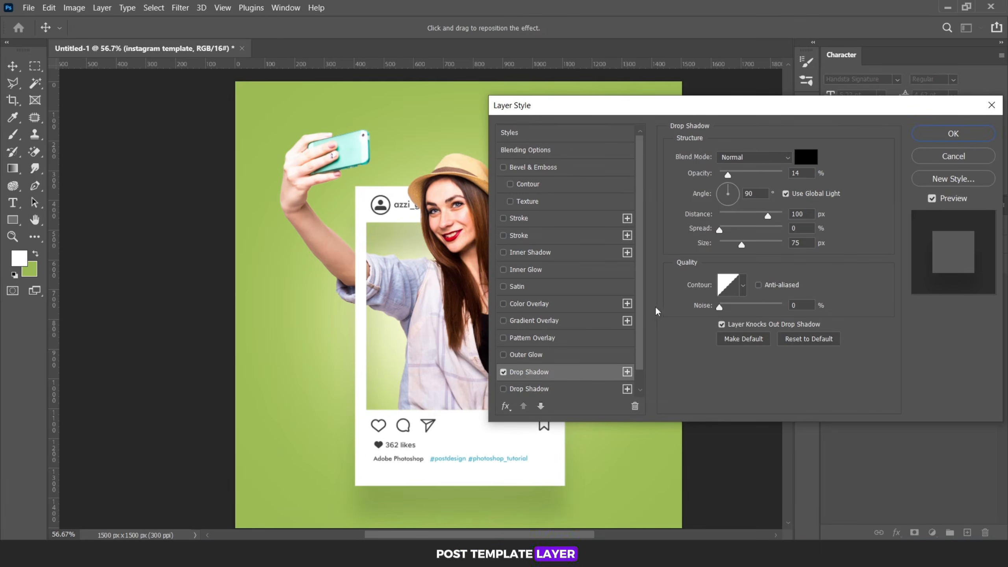
left_click_drag(720, 198, 718, 176)
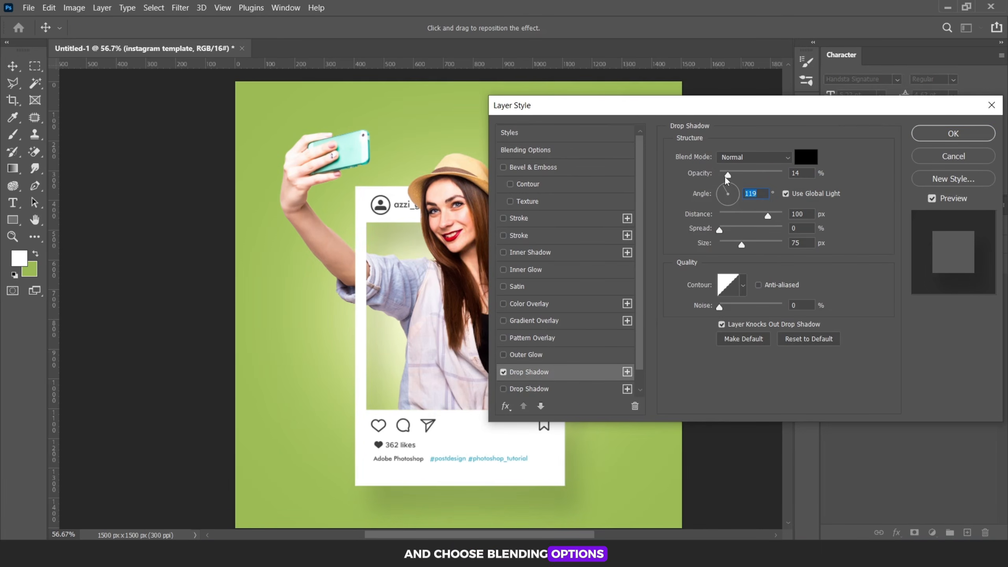
left_click(727, 174)
left_click_drag(743, 244, 725, 249)
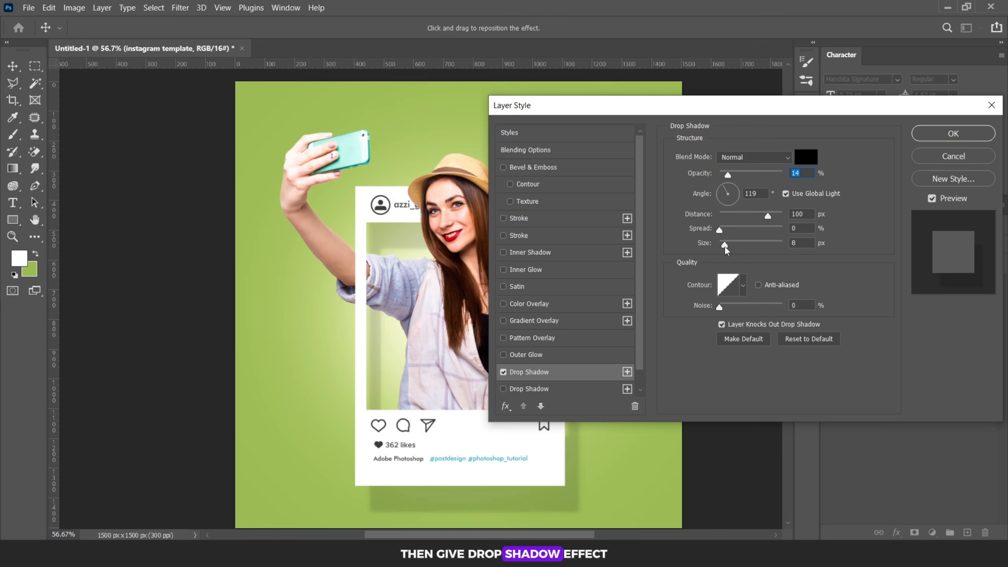
left_click_drag(730, 215, 741, 245)
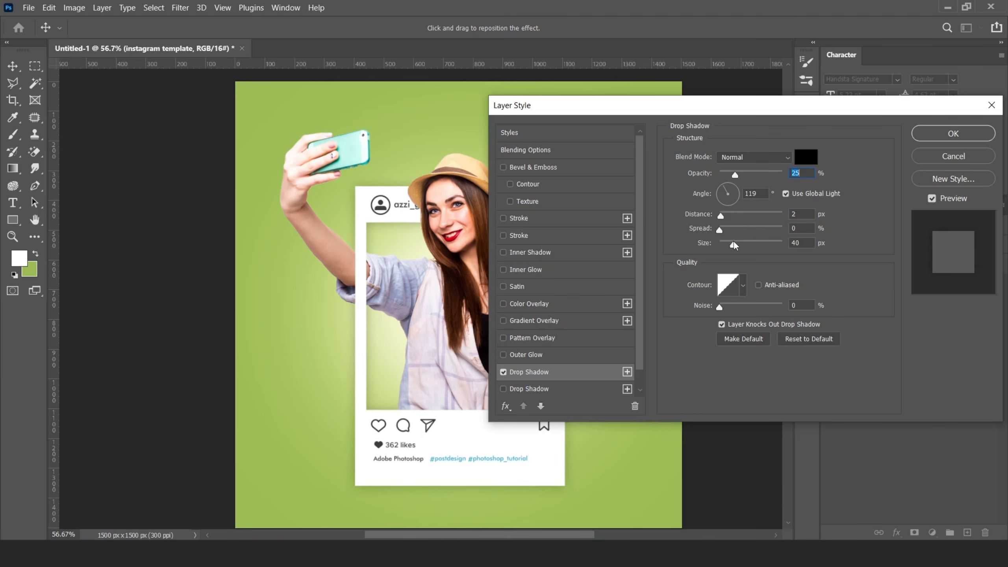
left_click(953, 133)
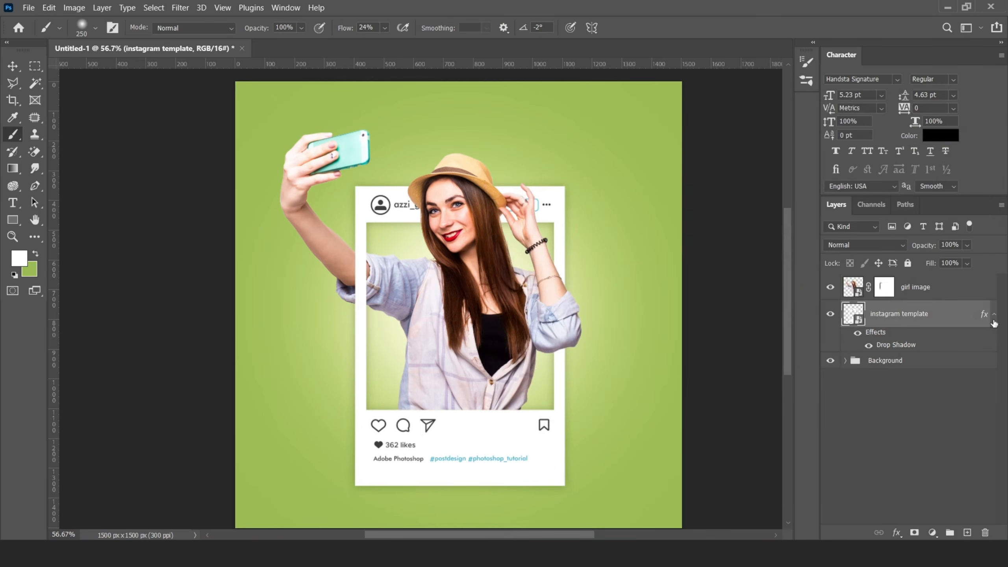
Add an Exposure adjustment clipped to the girl image, set exposure to -1.89, and fill the adjustment's mask with black
left_click(940, 289)
left_click(931, 532)
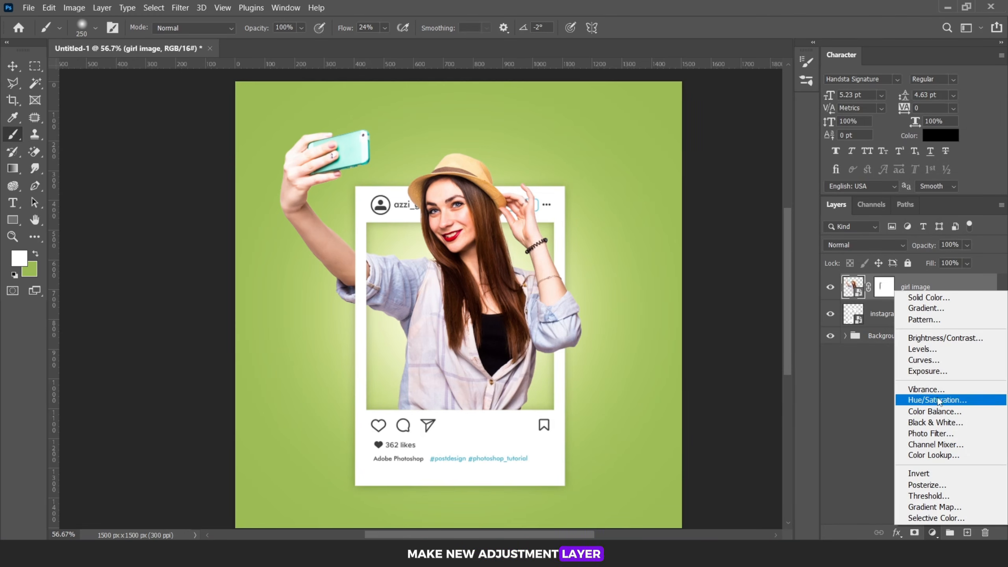
left_click(931, 378)
left_click(721, 415)
left_click_drag(720, 267, 698, 270)
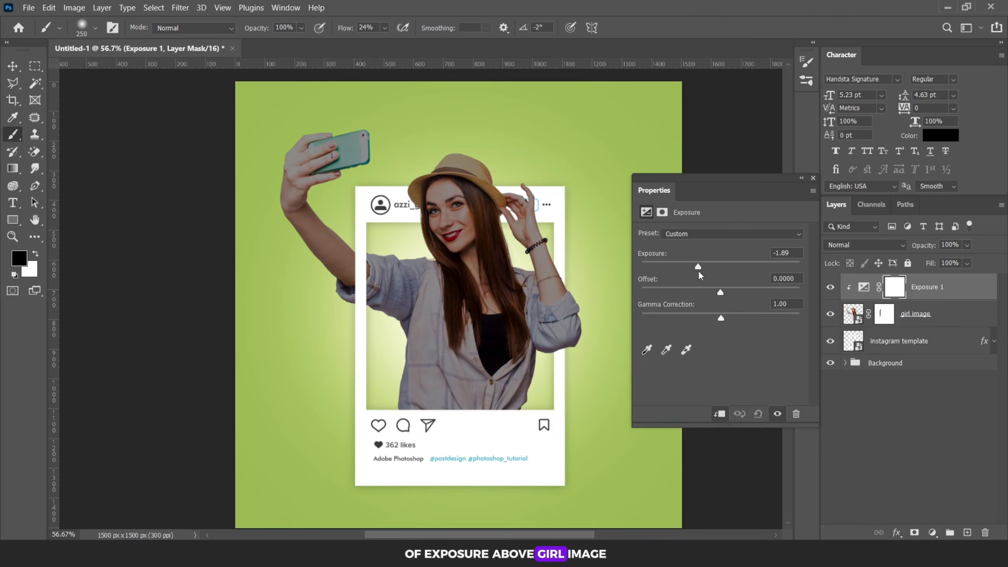
left_click(813, 178)
key("alt+Delete")
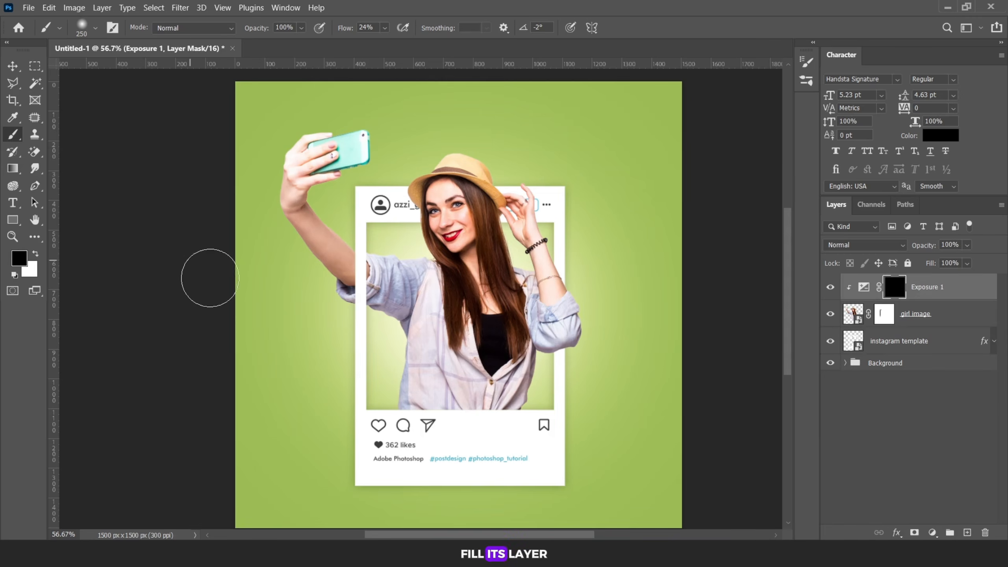
Paint white on the Exposure mask with a small soft brush, shading the sleeve edge along the frame's left border
scroll(361, 256, "up", 10)
key("bracketleft")
key("bracketleft")
key("bracketleft")
key("bracketleft")
key("bracketleft")
key("bracketleft")
key("bracketleft")
key("bracketleft")
key("bracketleft")
key("bracketleft")
key("bracketleft")
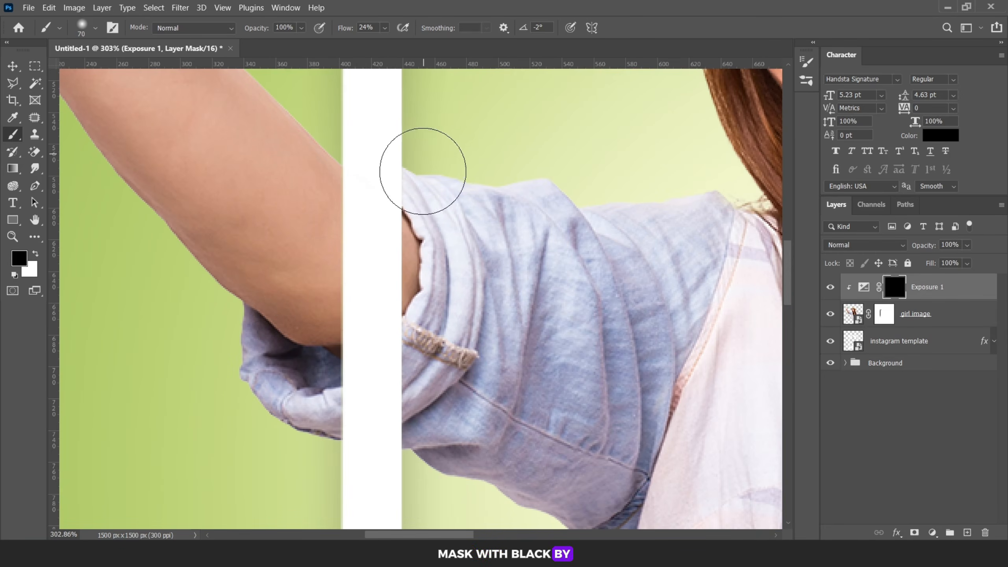
left_click_drag(391, 177, 391, 439)
left_click_drag(403, 210, 403, 429)
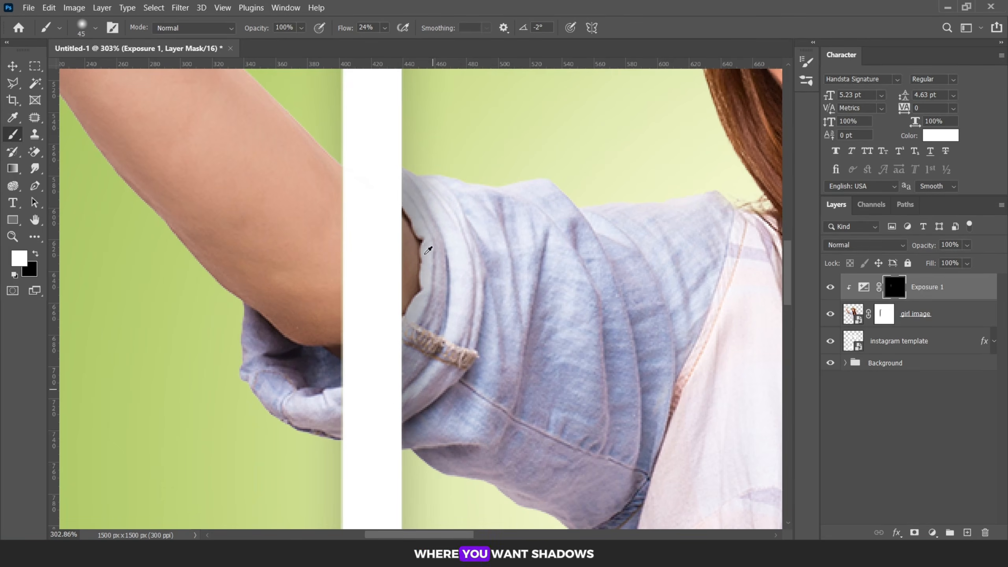
Paint white on the Exposure mask with a 125 px brush, shading the shirt's lower edge where it meets the frame
scroll(443, 319, "down", 10)
scroll(443, 320, "up", 8)
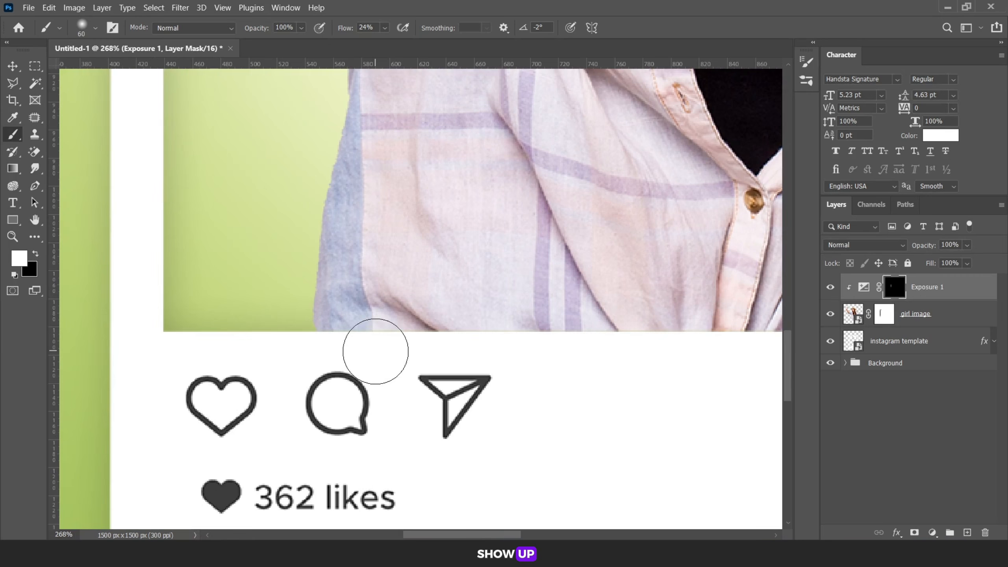
key("bracketright")
key("bracketright")
key("bracketright")
key("bracketright")
key("bracketright")
left_click_drag(578, 403, 398, 403)
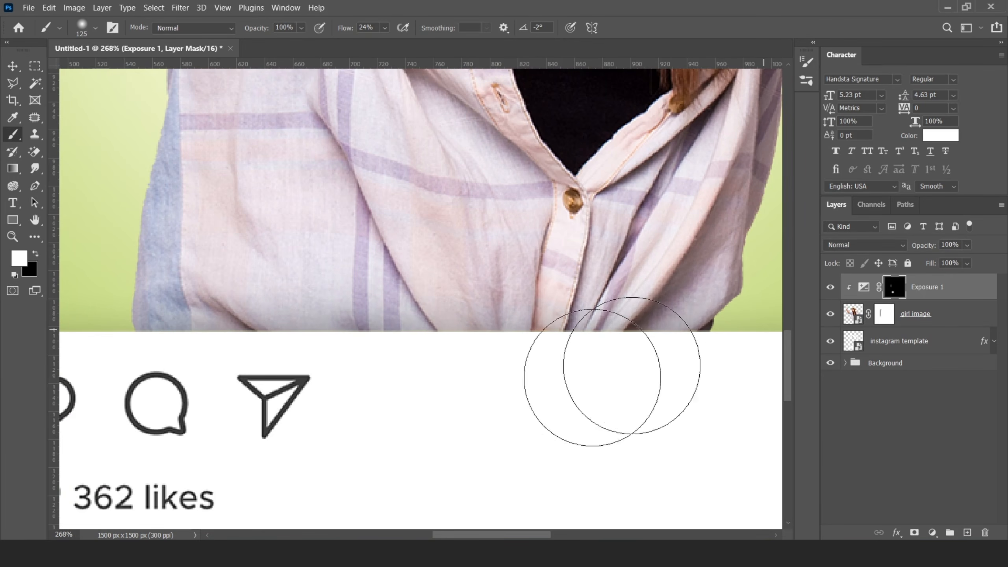
left_click_drag(631, 365, 220, 375)
scroll(455, 357, "down", 5)
scroll(386, 373, "down", 4)
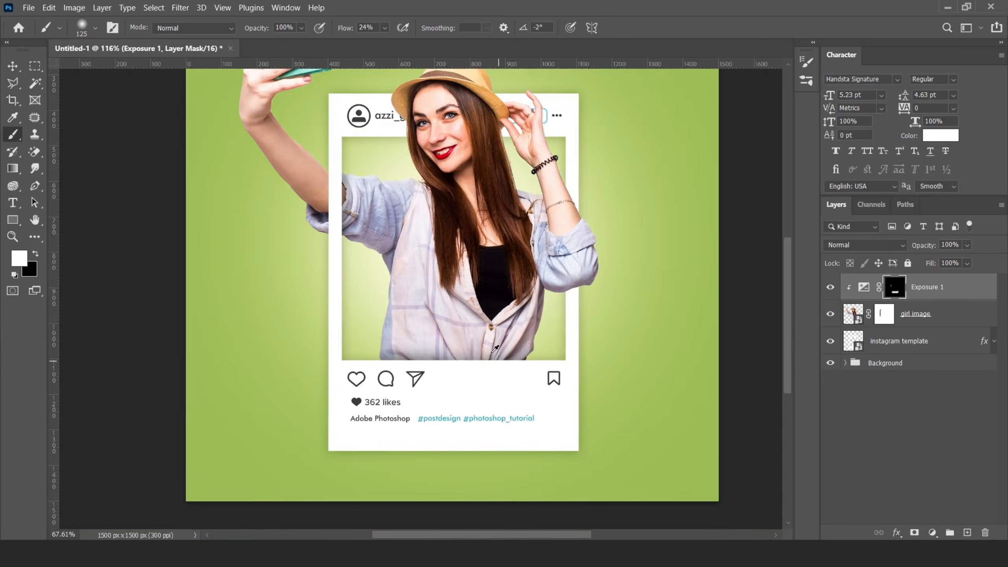
left_click(12, 66)
scroll(409, 317, "down", 2)
scroll(515, 310, "up", 2)
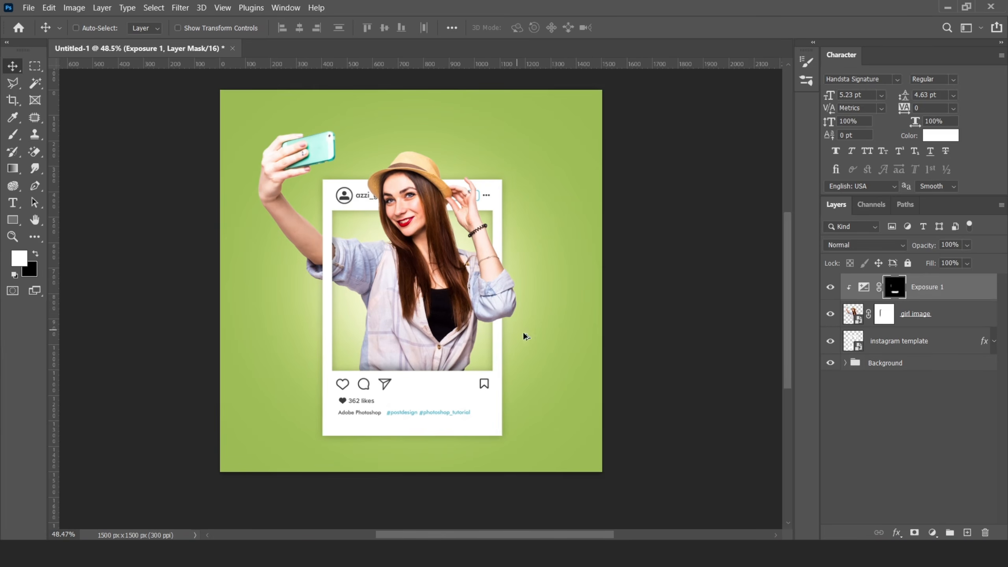
Create a new empty layer and move it beneath the instagram template layer
left_click(885, 350)
left_click(967, 532)
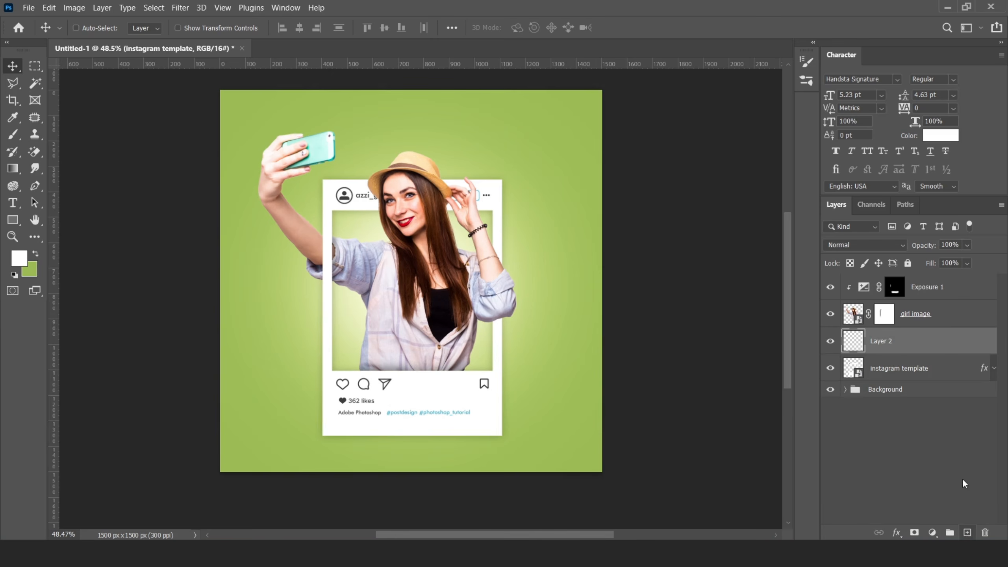
left_click_drag(915, 341, 914, 377)
Place the cloud image from the photoshop tutorial 1 folder, scaling it down behind the lower left part of the frame
left_click(198, 554)
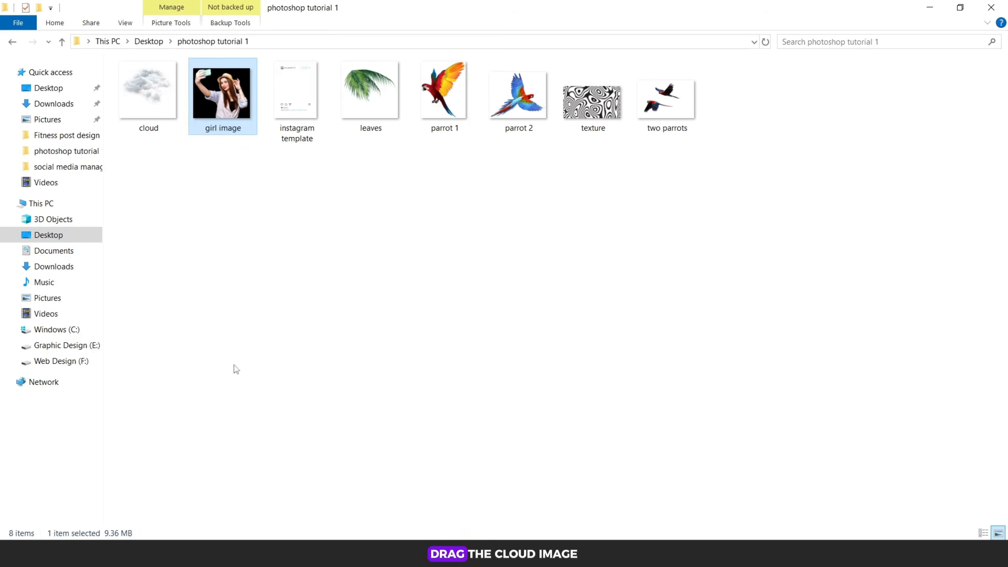
left_click(233, 365)
left_click_drag(150, 92, 323, 369)
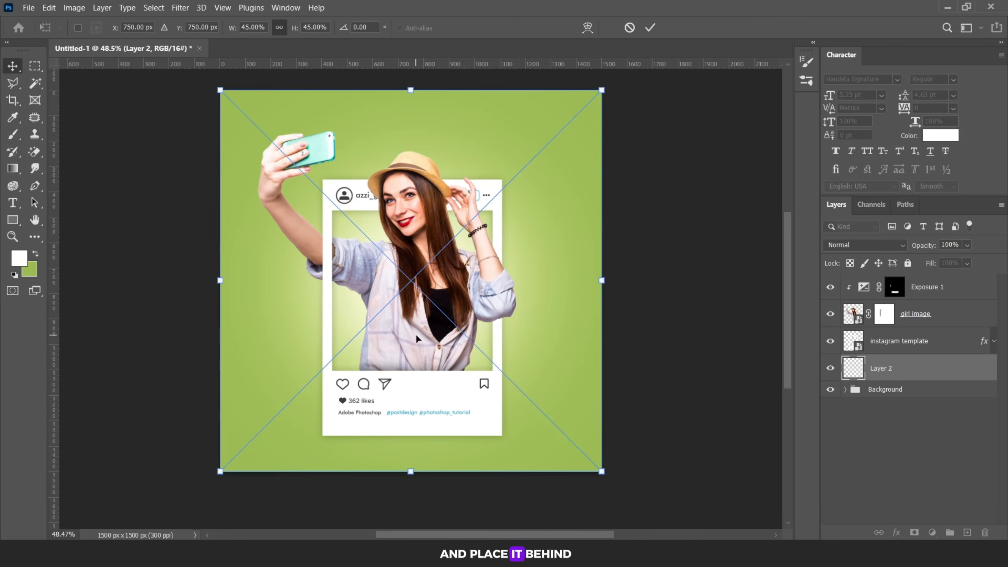
left_click_drag(602, 90, 408, 283)
left_click_drag(354, 359, 362, 352)
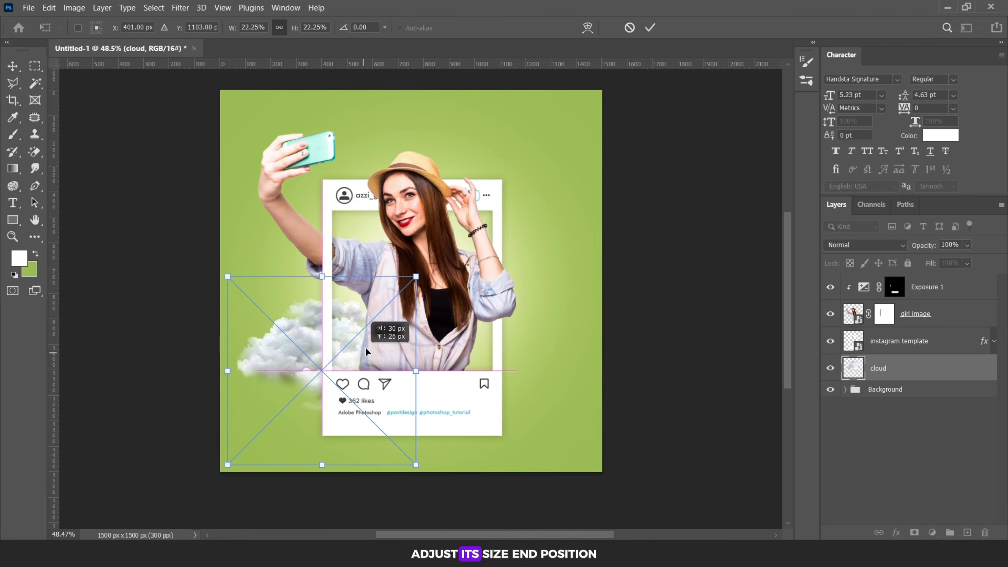
left_click_drag(414, 276, 450, 262)
left_click(649, 27)
Set the cloud layer's blend mode to Overlay and duplicate it, moving the copy behind the girl's raised elbow on the right
left_click(865, 244)
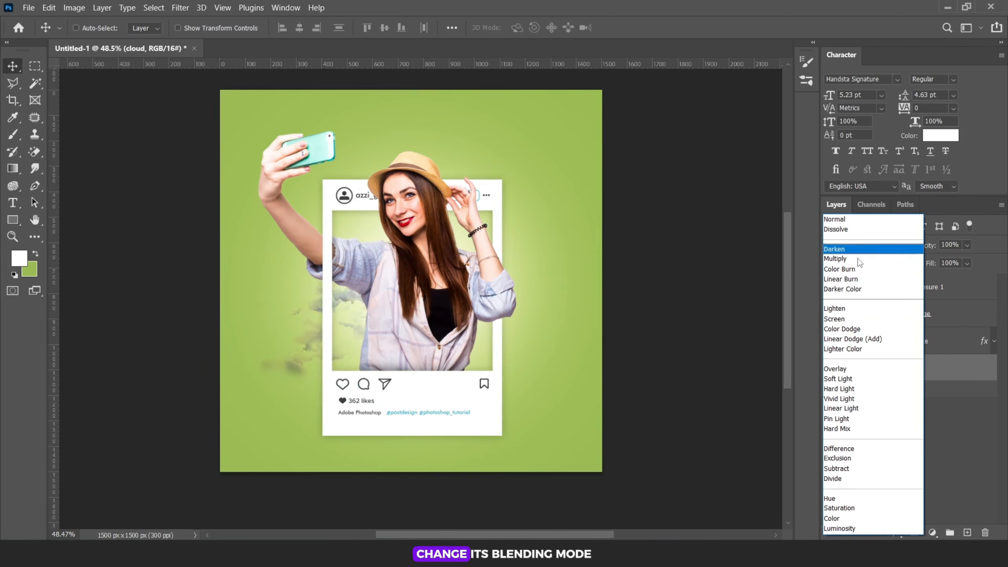
left_click(841, 369)
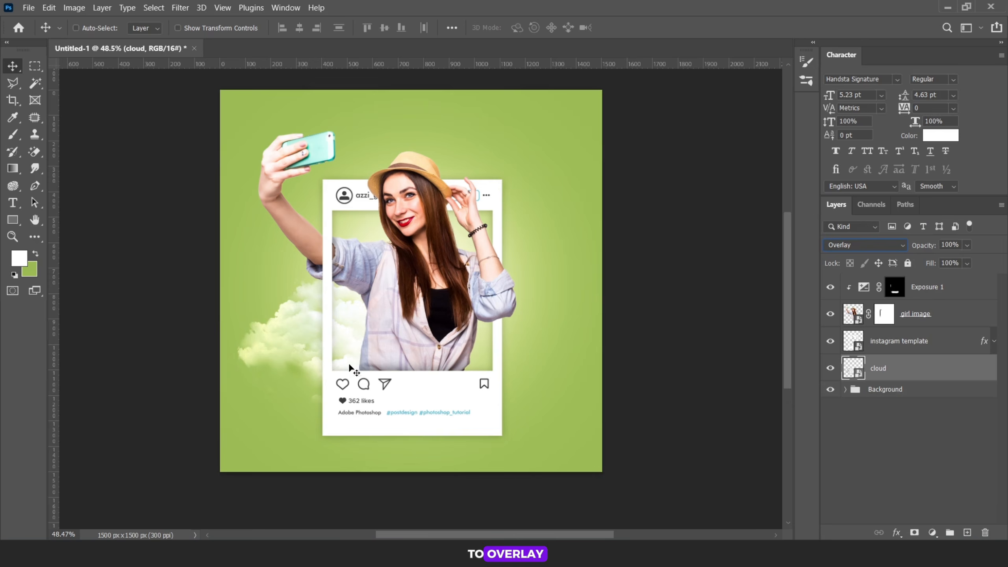
key("ctrl+j")
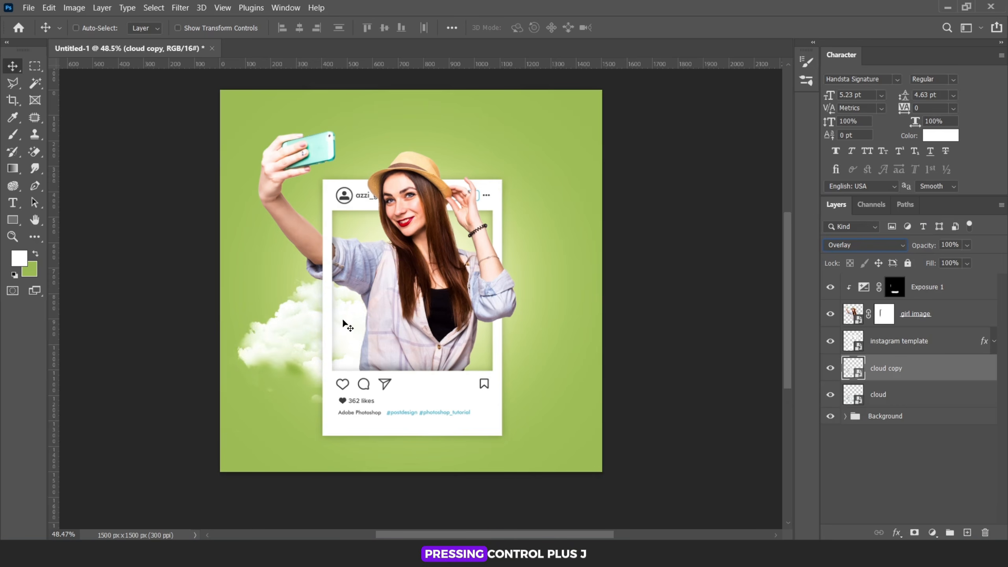
left_click_drag(346, 325, 503, 266)
Mask the cloud copy layer and paint black with a 300 px brush to soften the cloud's lower part
key("b")
key("d")
key("x")
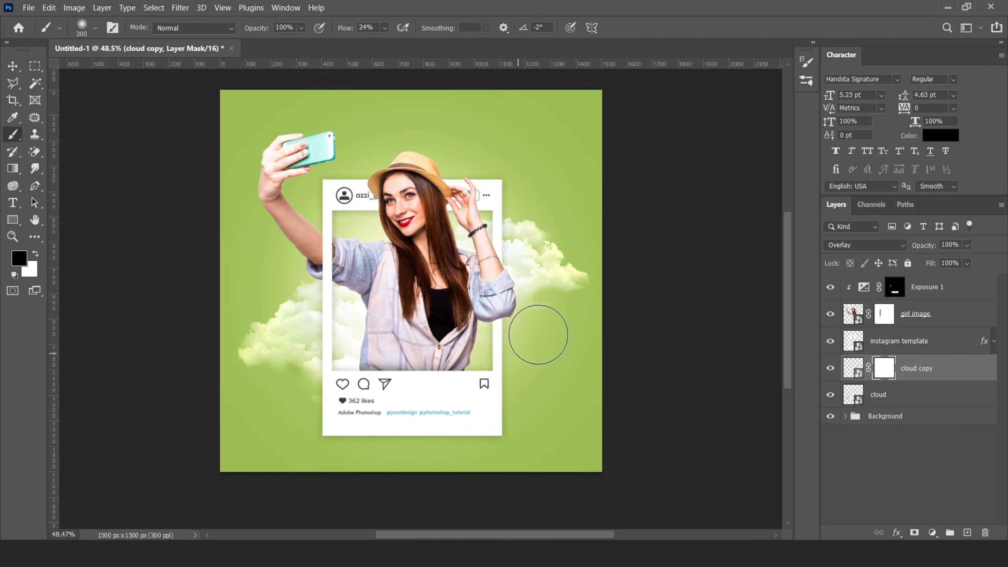
left_click(9, 64)
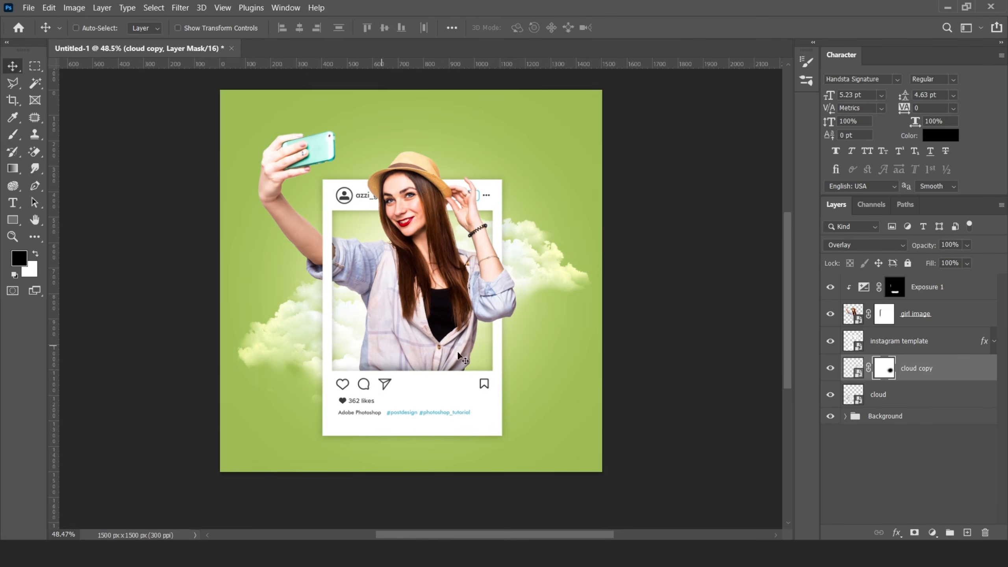
scroll(452, 339, "down", 5)
scroll(426, 316, "up", 6)
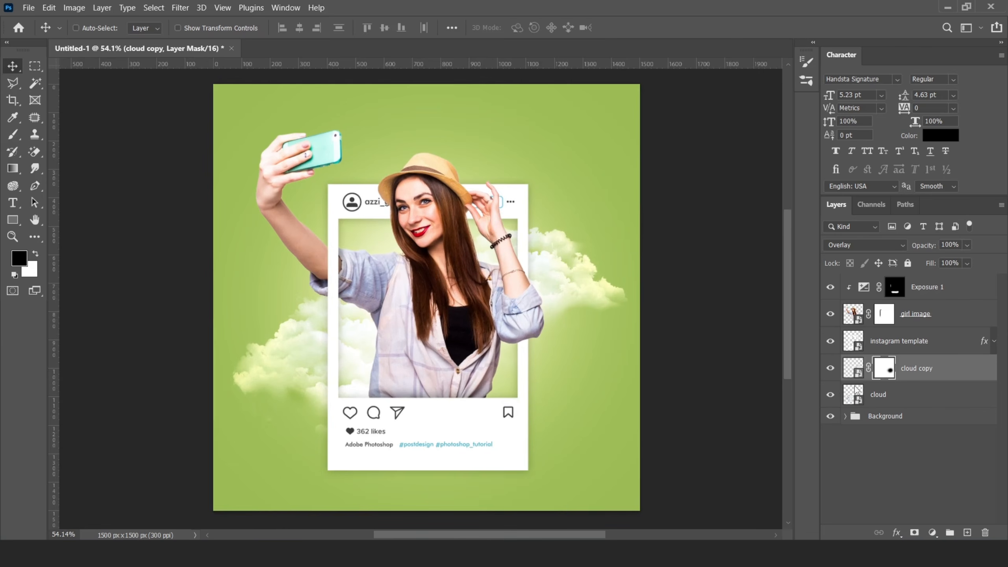
Place the leaves image below the instagram template layer, scaled down and positioned in the upper left of the frame's photo area
left_click(169, 552)
left_click(286, 278)
left_click_drag(371, 95, 377, 258)
left_click_drag(594, 131, 494, 229)
left_click(648, 33)
left_click_drag(408, 276, 360, 228)
scroll(367, 231, "up", 1)
scroll(367, 229, "up", 3)
left_click_drag(468, 230, 470, 237)
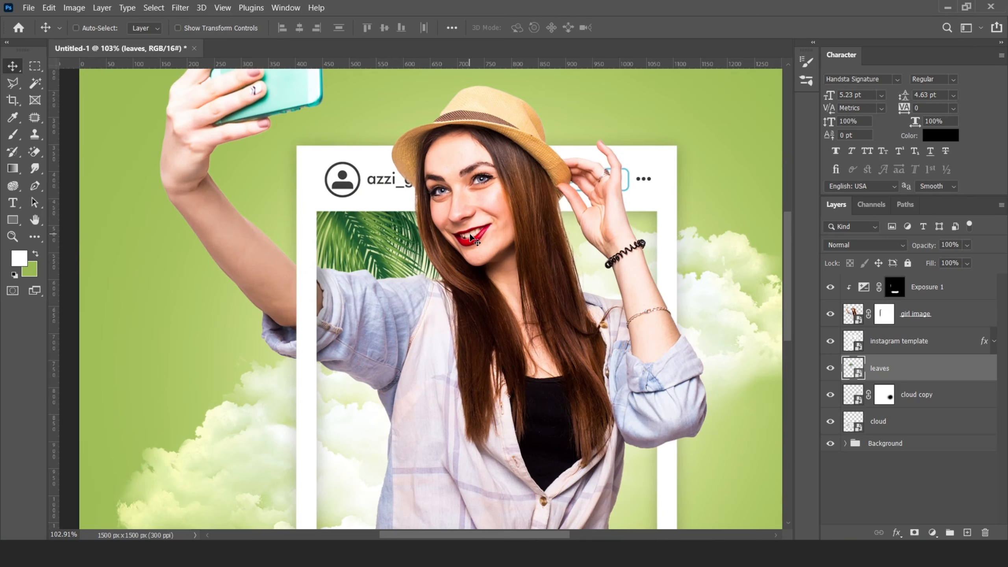
Duplicate the leaves layer, move the copy above the instagram template layer, and position it behind the girl's raised wrist on the right
scroll(346, 246, "down", 2)
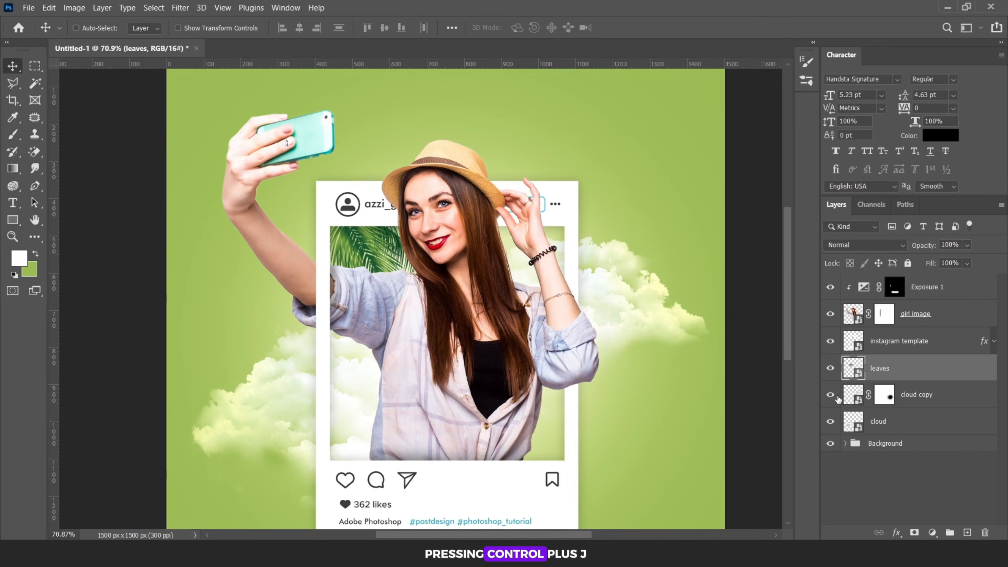
key("ctrl+j")
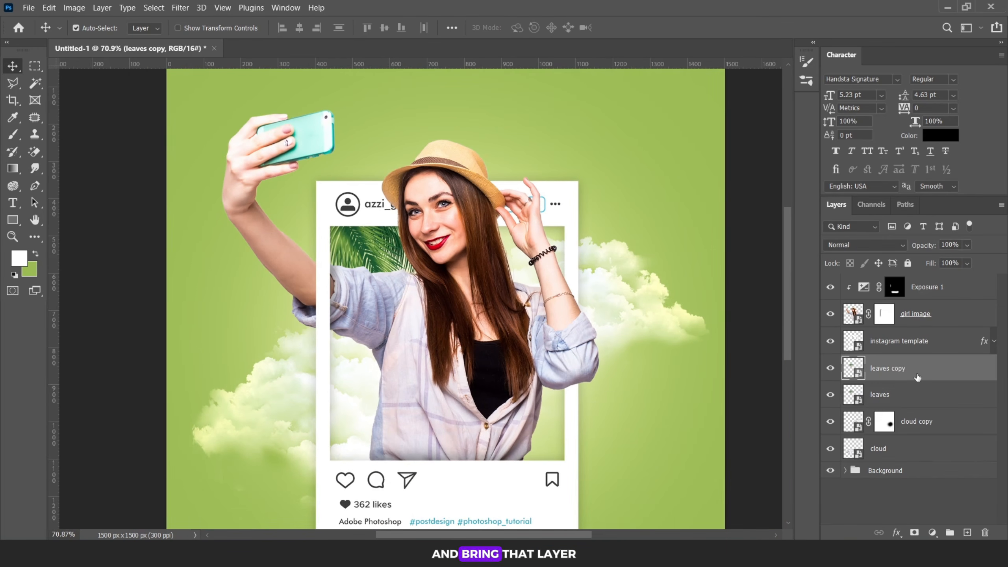
left_click_drag(917, 373, 912, 328)
scroll(340, 227, "up", 2)
left_click_drag(340, 227, 554, 264)
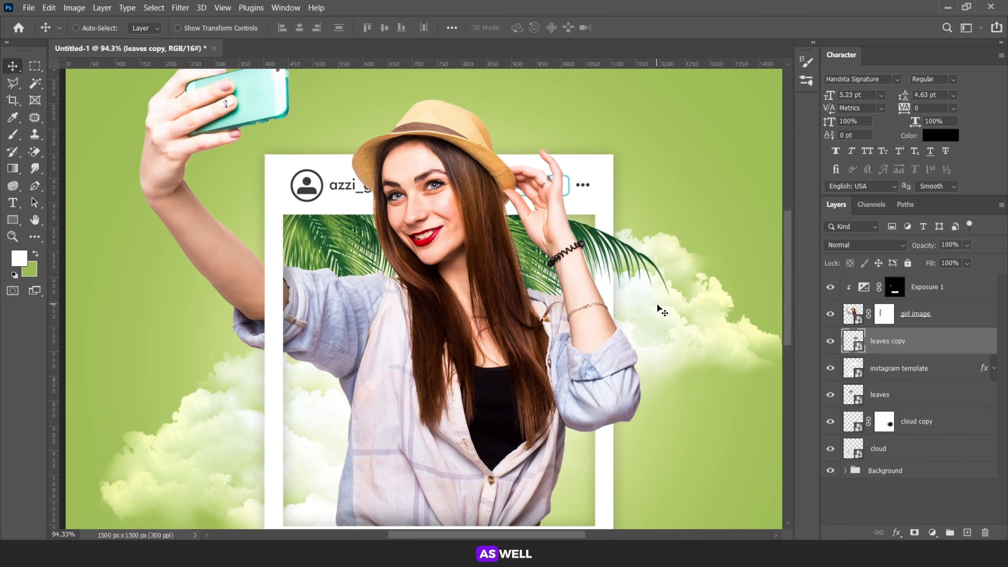
Duplicate the leaves copy layer, move the duplicate to the photo area's upper left corner, and scale it down
key("ctrl+j")
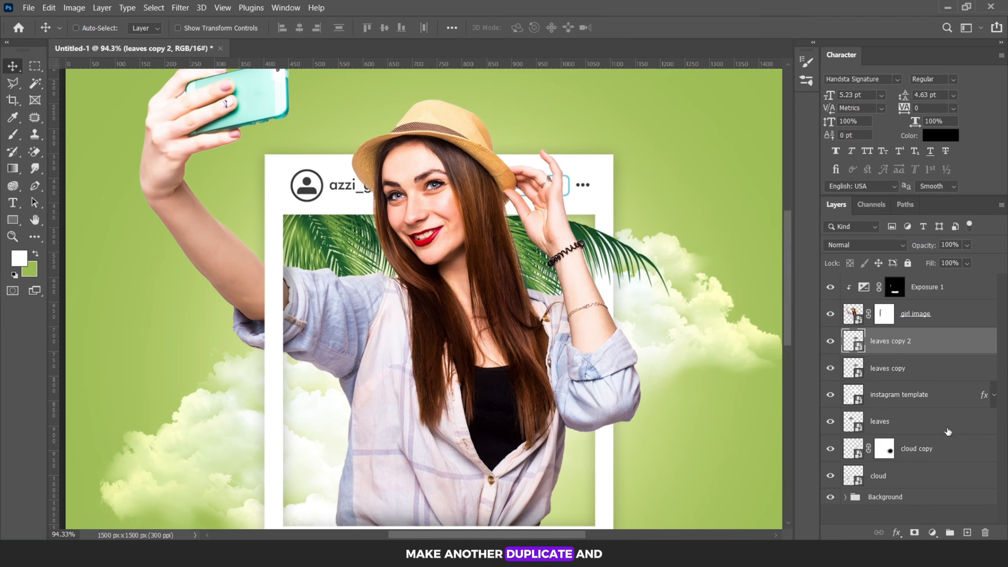
left_click_drag(499, 255, 350, 258)
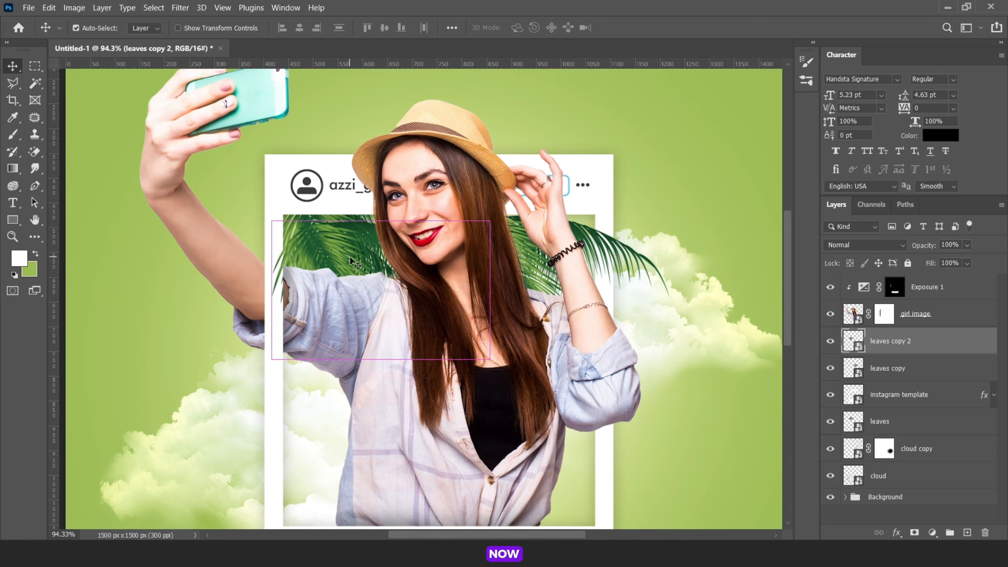
key("ctrl+t")
left_click_drag(513, 184, 488, 158)
mouse_move(316, 237)
left_mouse_down()
mouse_move(325, 219)
mouse_move(313, 228)
left_mouse_up()
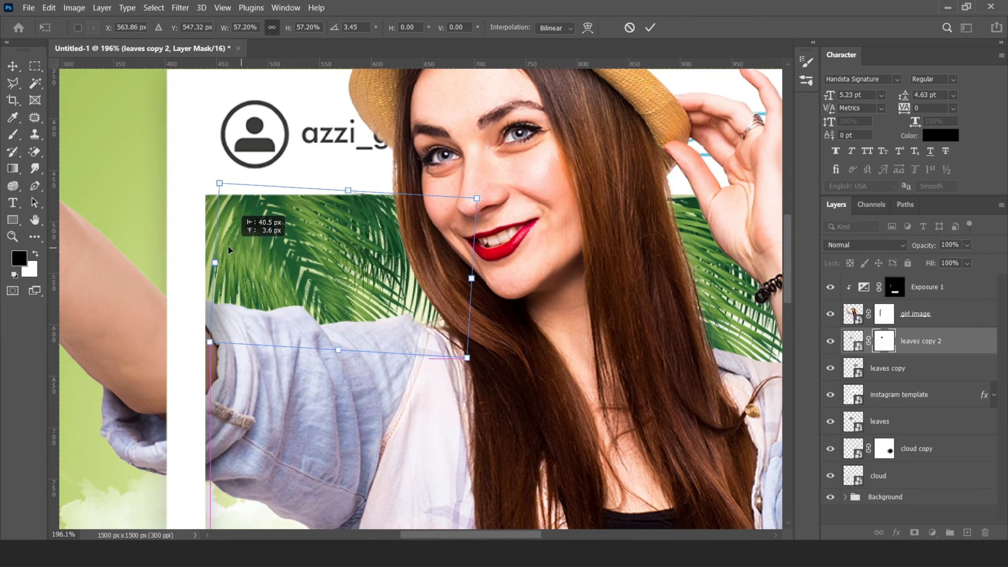
Shift the leaves copy 2 layer left over the frame border and rotate it to 14.49°
left_click_drag(254, 222, 232, 225)
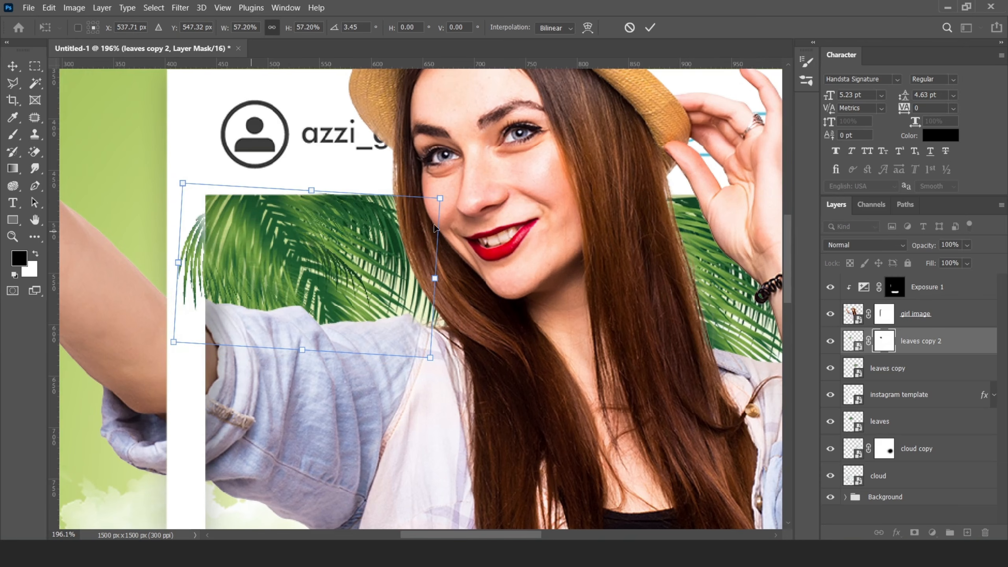
left_click_drag(457, 196, 476, 225)
left_click(649, 28)
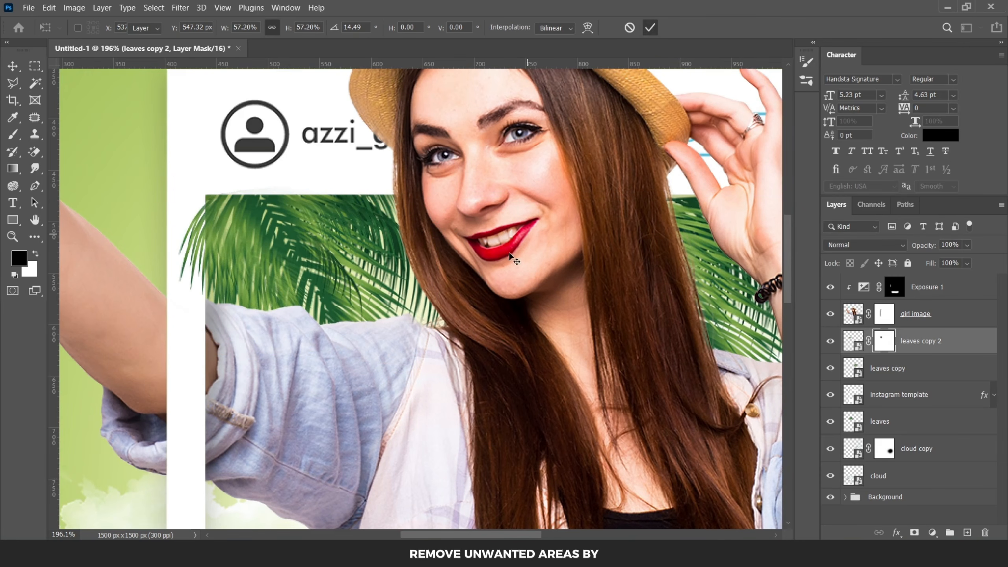
Paint black on the leaves copy 2 layer mask to hide its unwanted areas around the frame's header and photo corner
key("b")
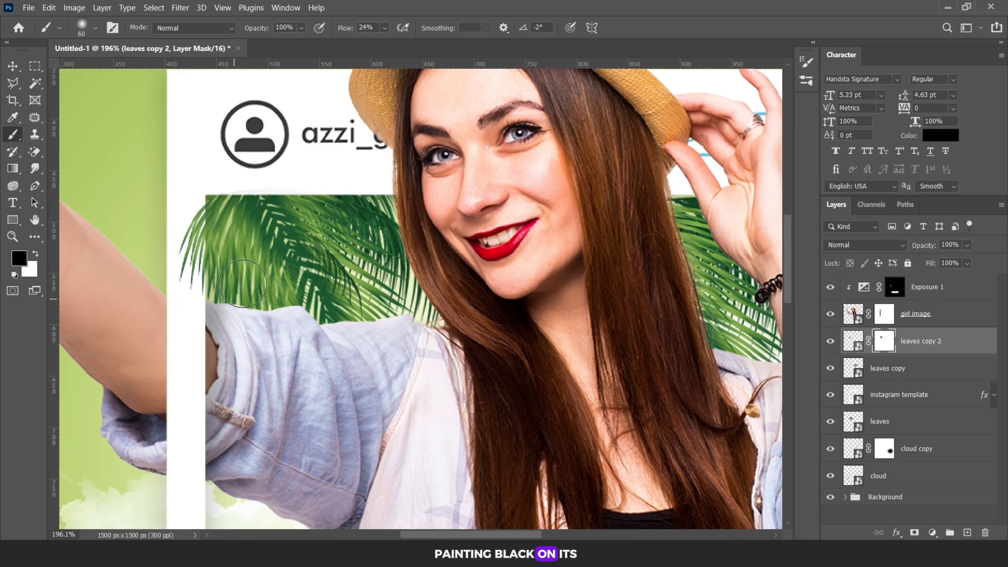
scroll(272, 311, "down", 5)
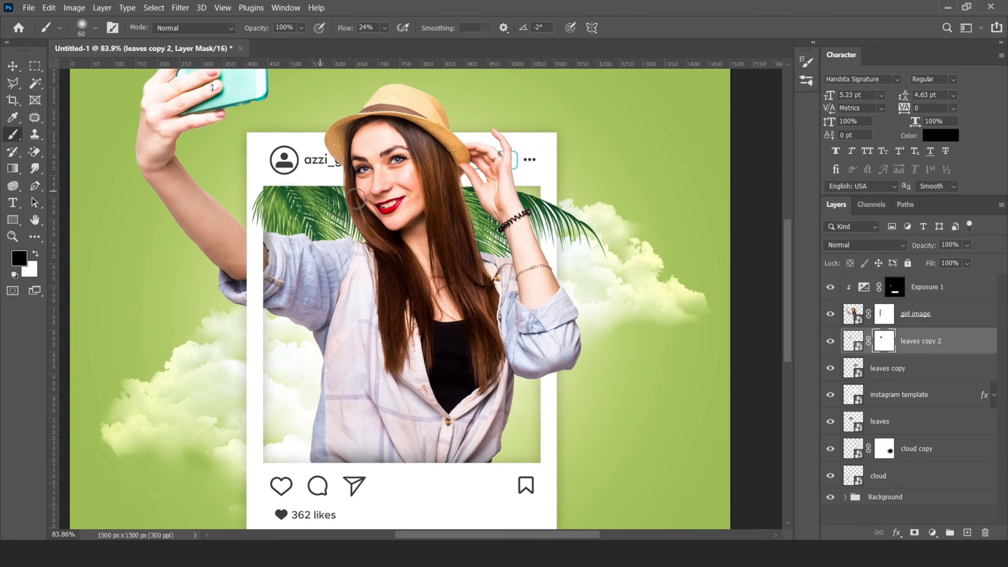
key("v")
scroll(313, 365, "down", 3)
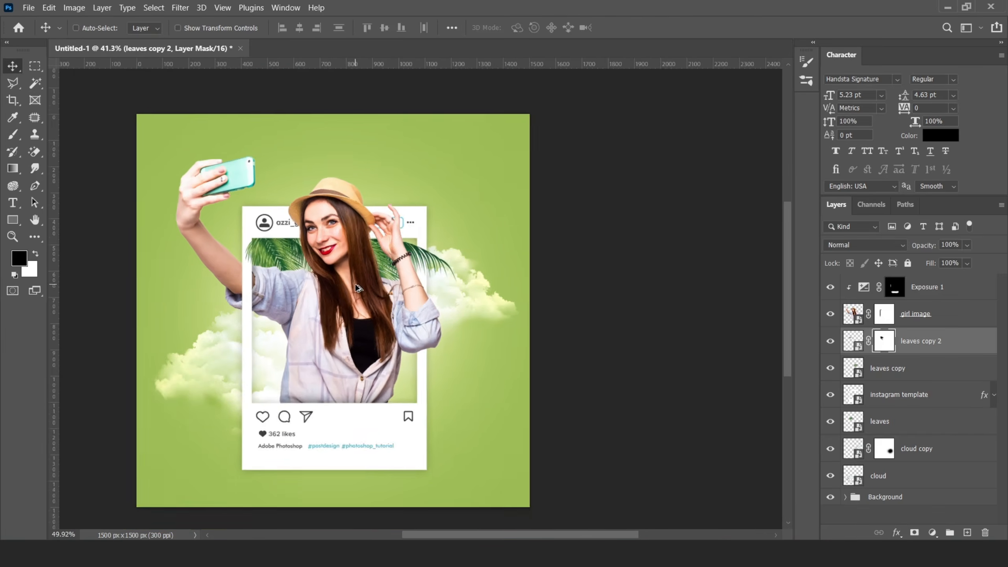
scroll(313, 365, "up", 2)
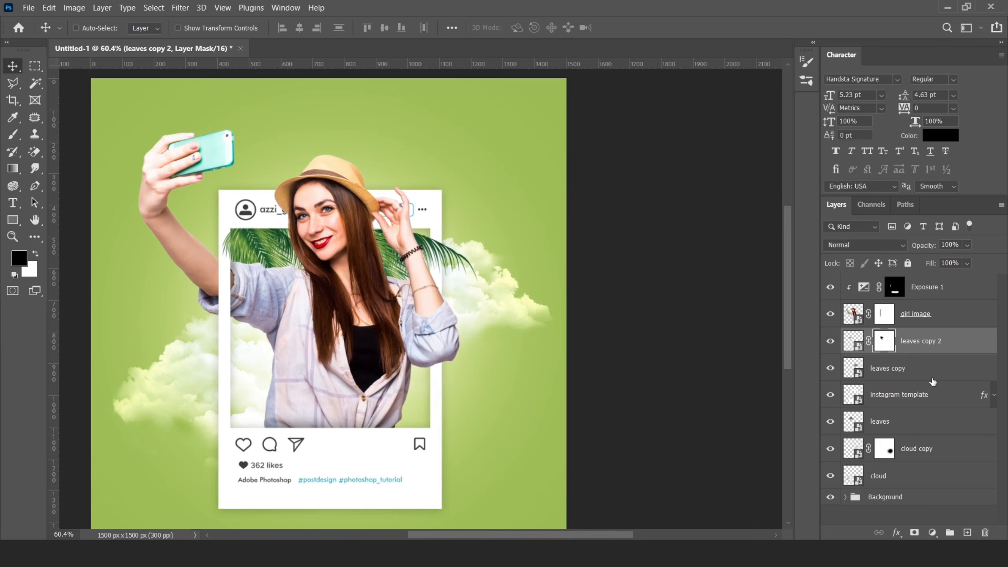
Place the parrot 2 image from the photoshop tutorial 1 folder, scaled down beside the frame's lower left edge over the cloud
key("alt+Tab")
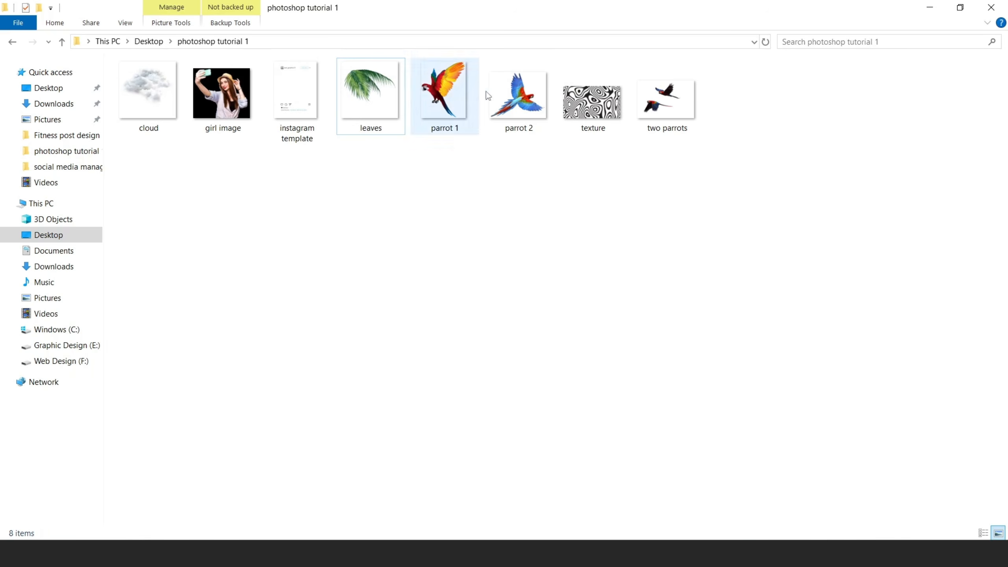
left_click_drag(516, 95, 264, 401)
left_click_drag(566, 109, 245, 349)
left_click(650, 28)
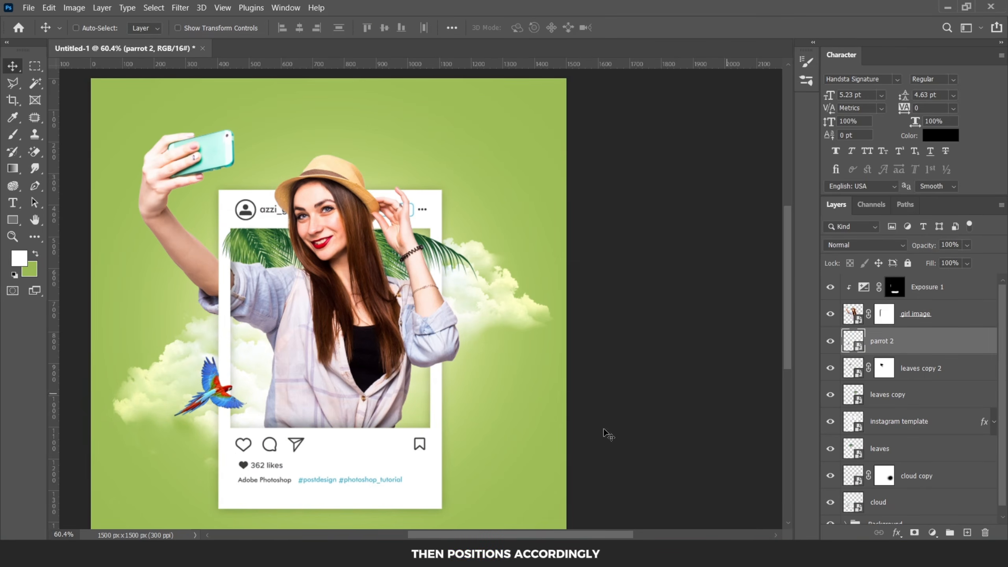
Place the parrot 1 image from the photoshop tutorial 1 folder, scaled down over the lower right corner of the frame's photo area
left_click(536, 553)
left_click_drag(444, 95, 465, 371)
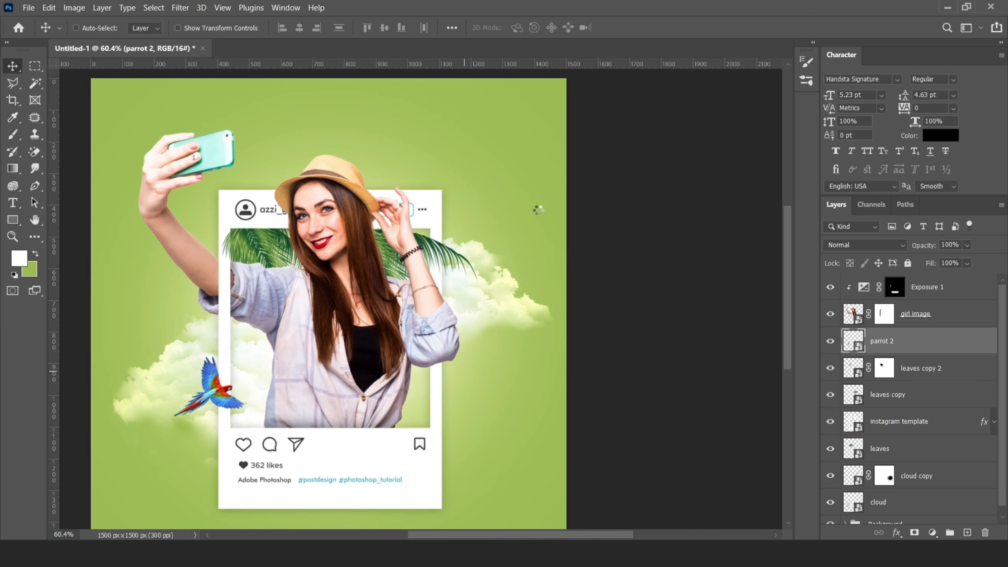
left_click_drag(513, 303, 451, 413)
scroll(436, 419, "up", 6)
scroll(425, 422, "down", 2)
scroll(372, 419, "down", 10)
Place the two parrots image from the photoshop tutorial 1 folder above the right cloud, beside the frame's upper right corner
left_click(536, 553)
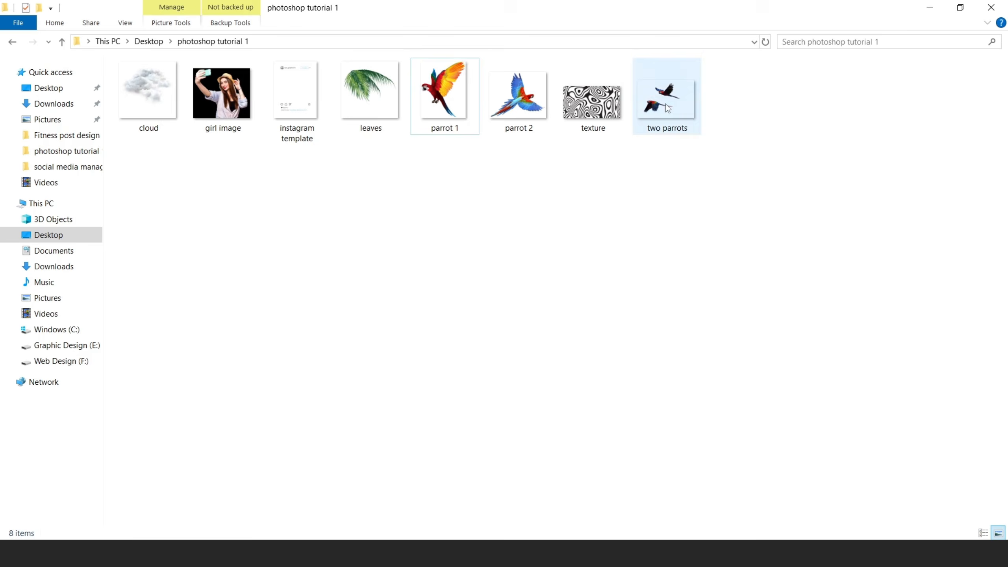
left_click_drag(667, 107, 496, 381)
key("Return")
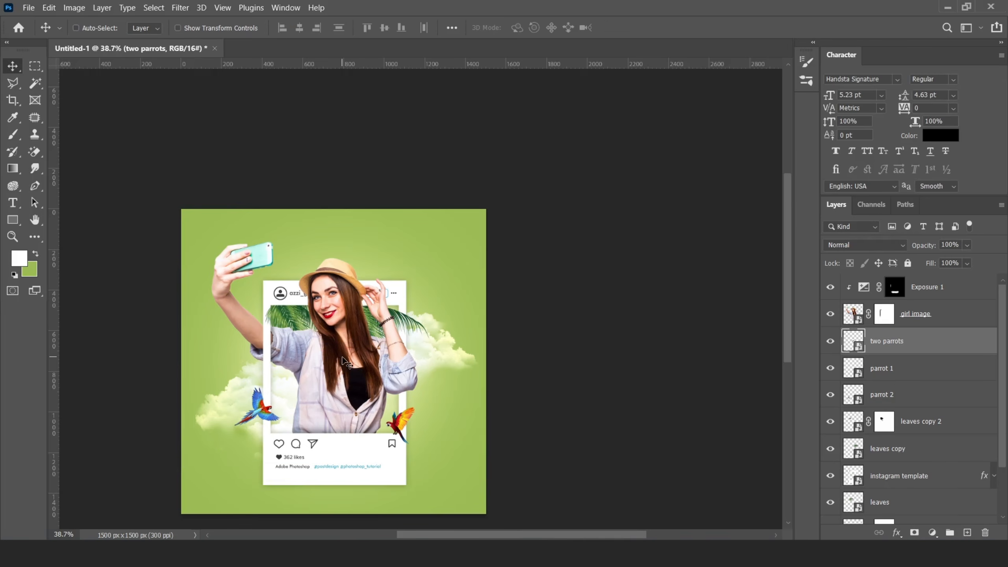
left_click_drag(344, 362, 442, 295)
Group all the layers above the Background group and name the group Images
scroll(387, 284, "down", 3)
scroll(368, 314, "up", 4)
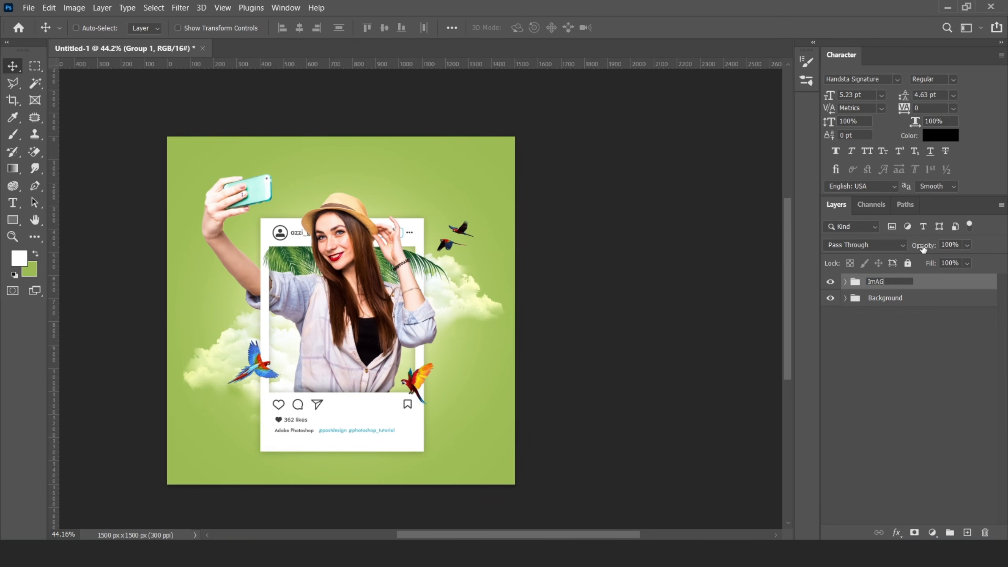
scroll(438, 216, "down", 2)
scroll(362, 299, "up", 2)
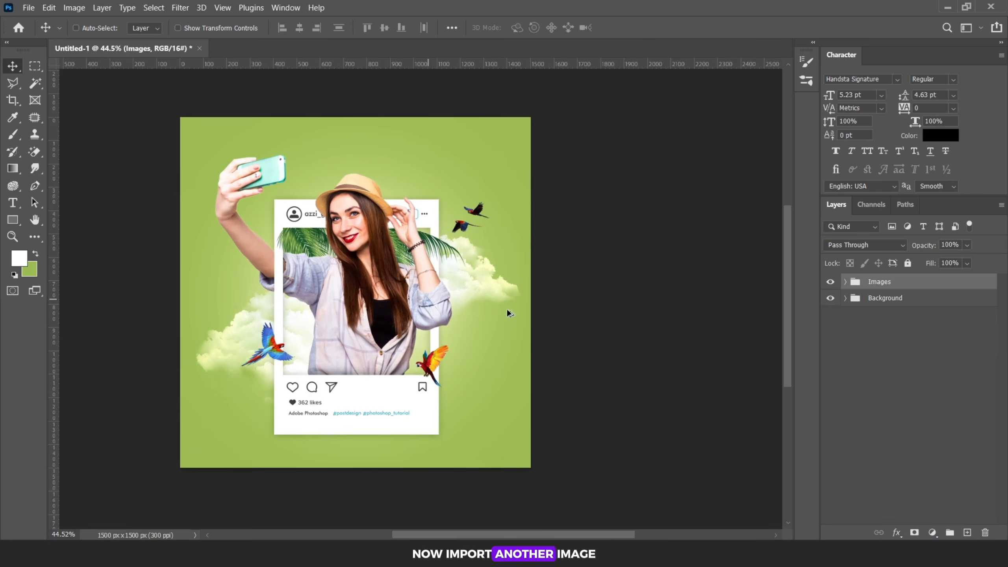
Place the texture image just above the green color layer in the Background group, scaled to 39.91% to cover the whole canvas
left_click(845, 298)
left_click(892, 320)
left_click(892, 374)
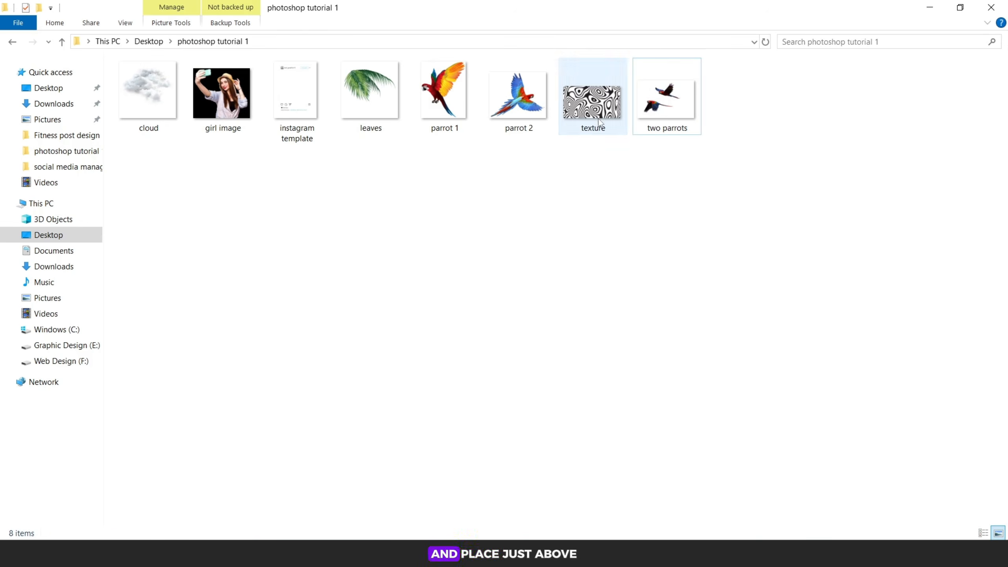
left_click_drag(598, 119, 354, 191)
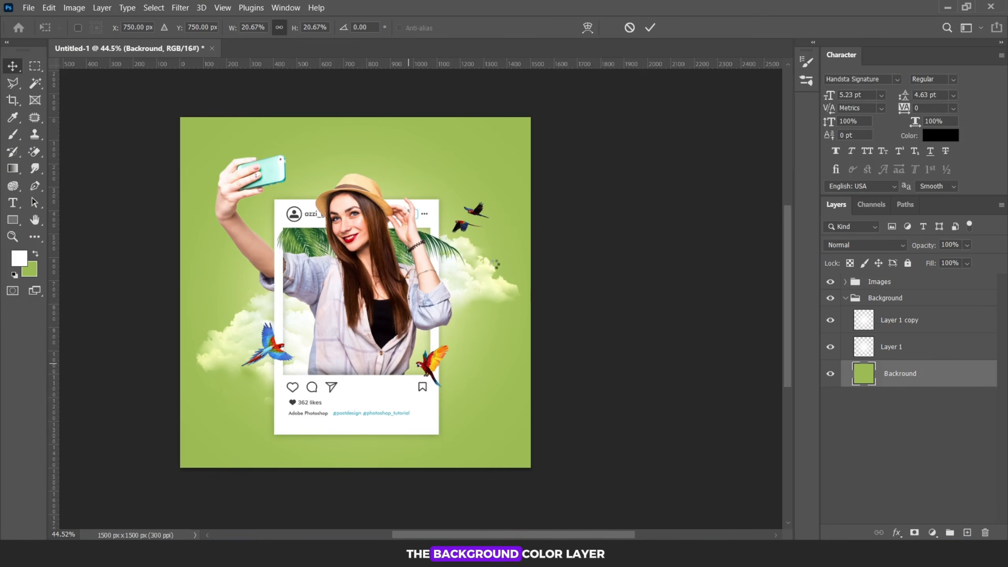
left_click(650, 27)
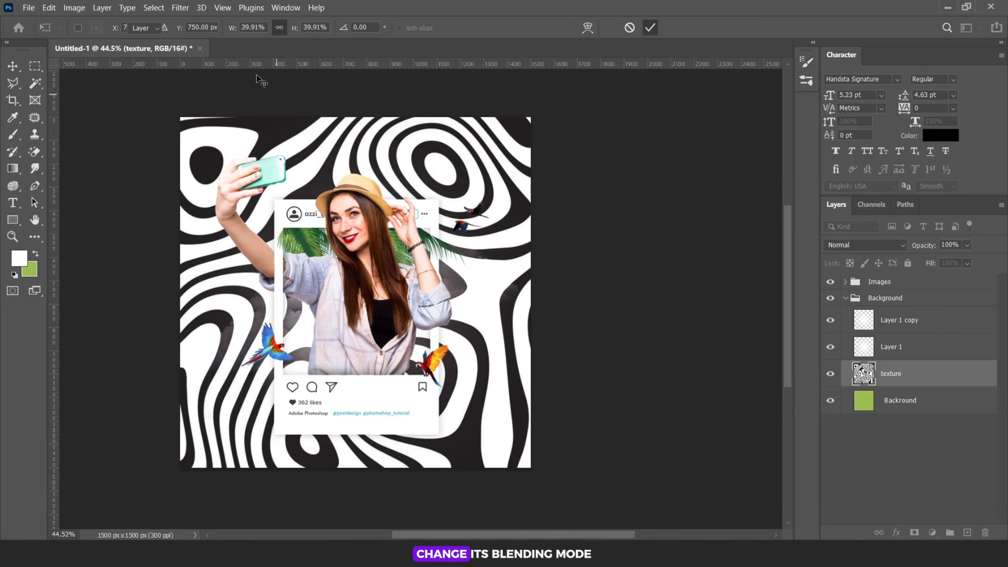
Set the texture layer's blending mode to Multiply and lower its fill until the pattern is only faint
left_click(854, 245)
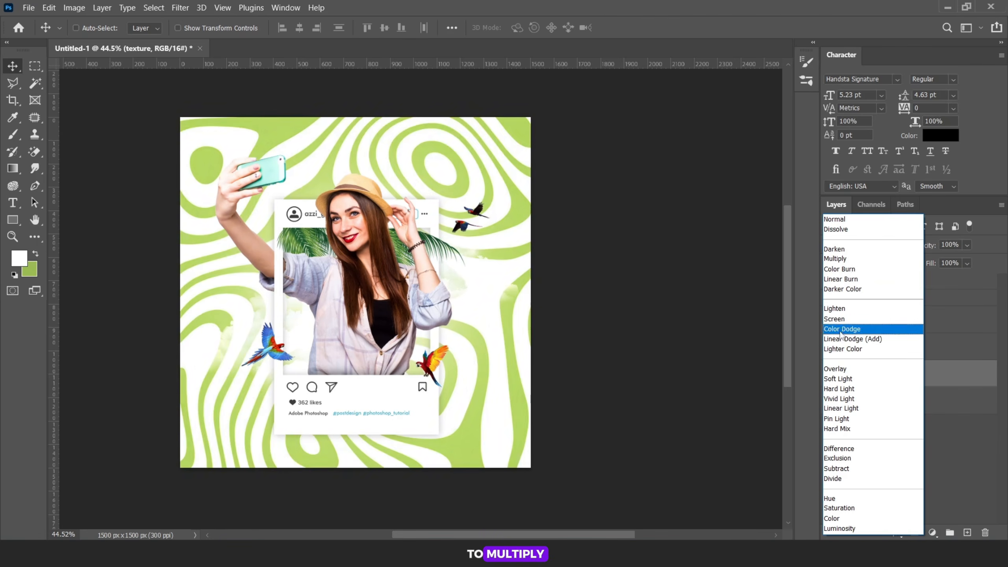
left_click(837, 258)
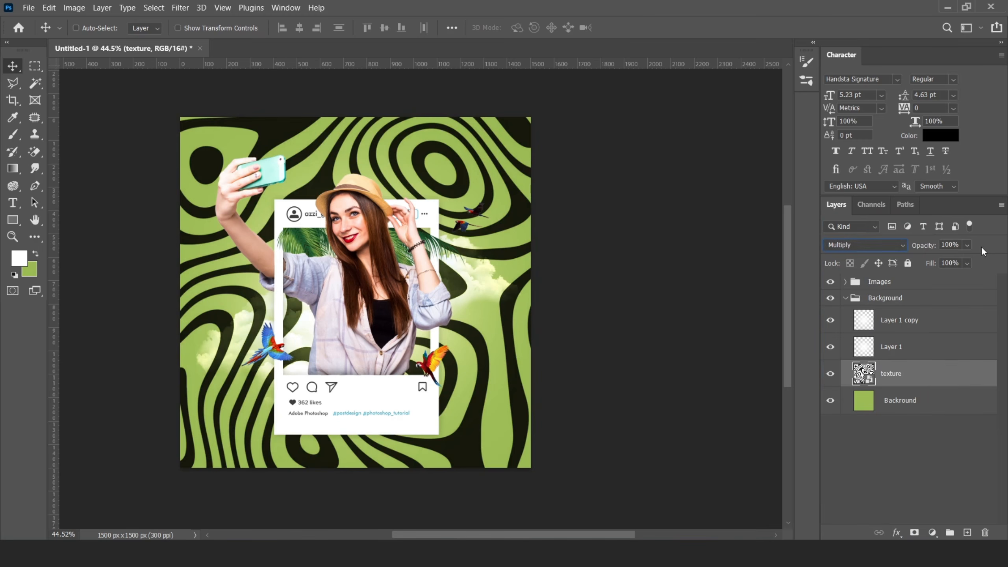
left_click_drag(941, 263, 928, 260)
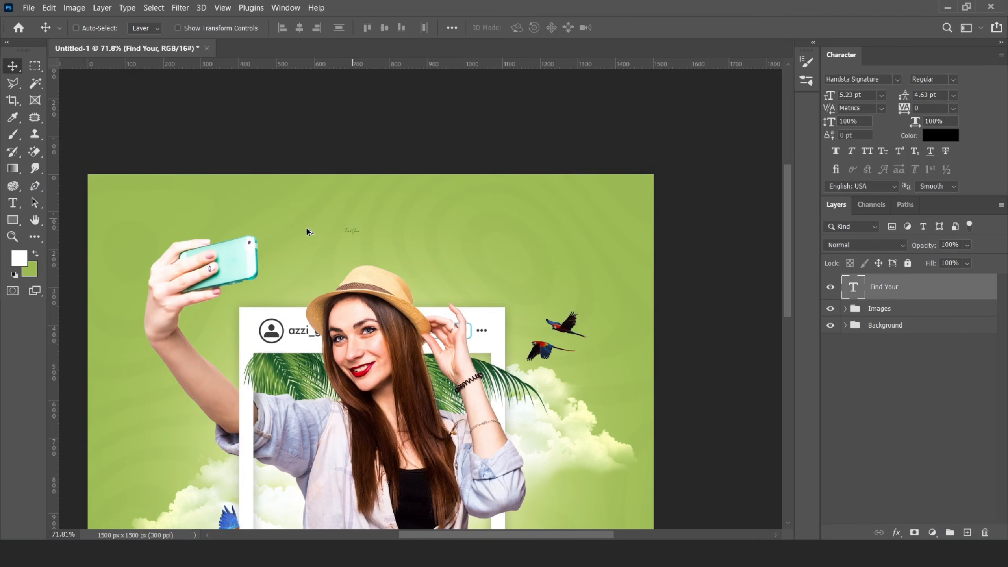
Enlarge the Find Your text to 33.95 pt and position it above the girl's hat near the canvas's upper edge
scroll(306, 231, "up", 5)
key("ctrl+t")
left_click_drag(393, 230, 489, 186)
left_click(650, 27)
left_click_drag(418, 250, 460, 277)
Duplicate the Find Your text layer and change the copy below it to read "paradise"
key("ctrl+j")
double_click(853, 287)
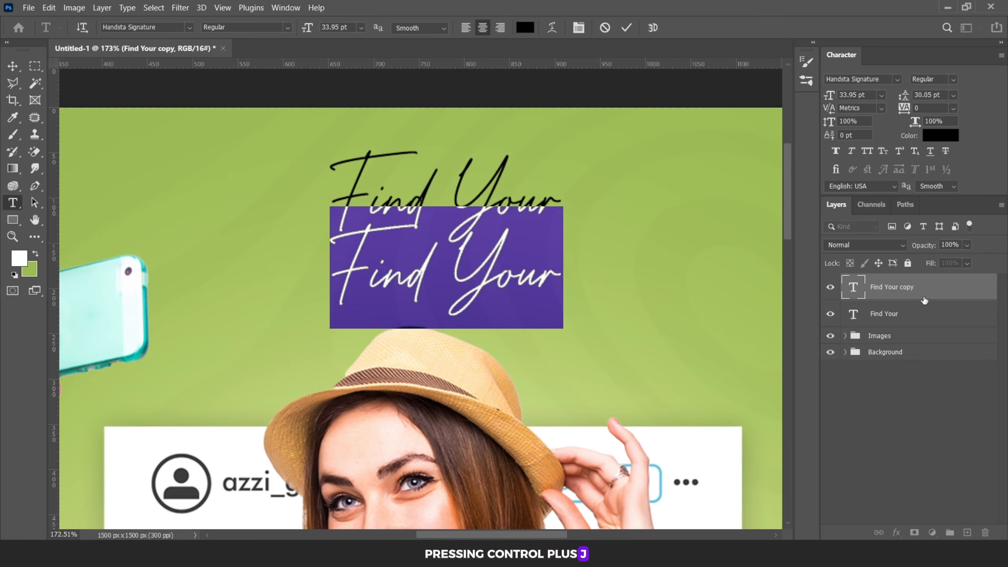
key("BackSpace")
type("paradise")
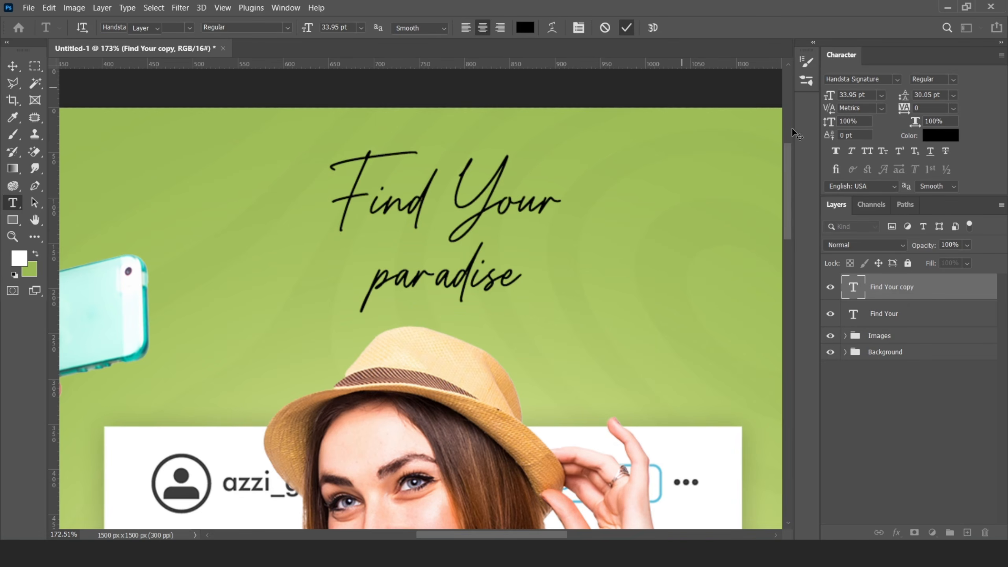
key("ctrl+Return")
key("v")
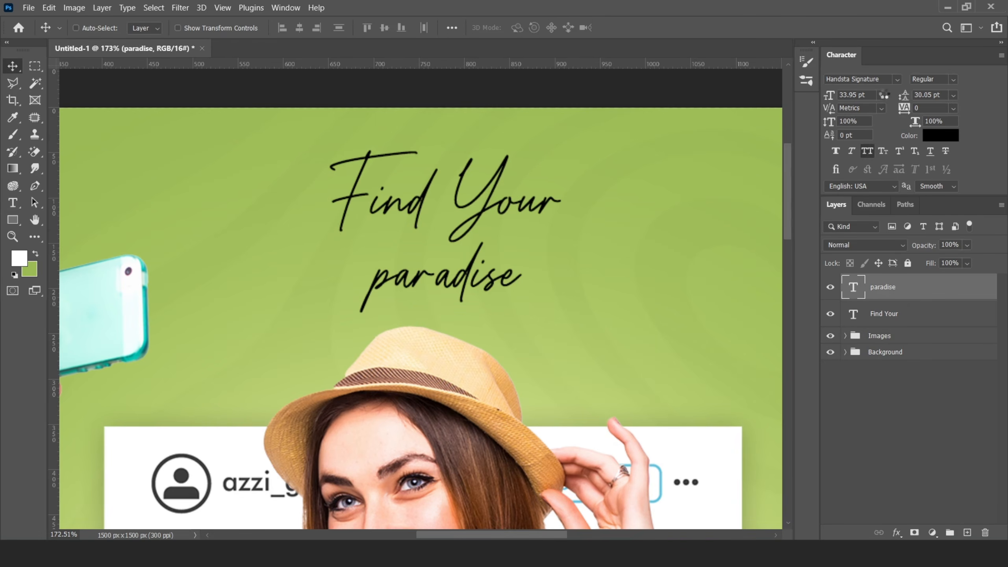
Format the paradise text in the Stretch Pro font with all caps
left_click(896, 79)
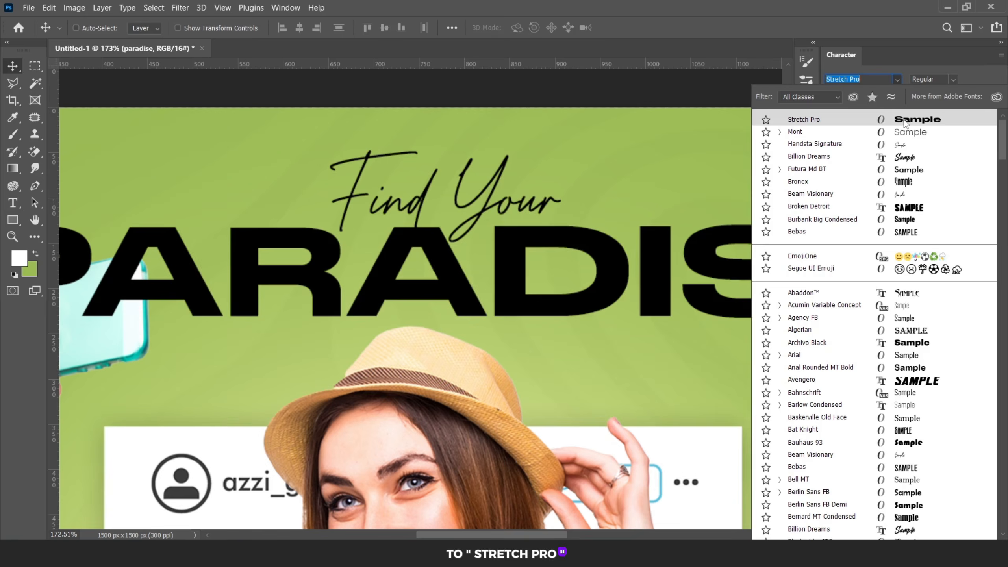
key("Return")
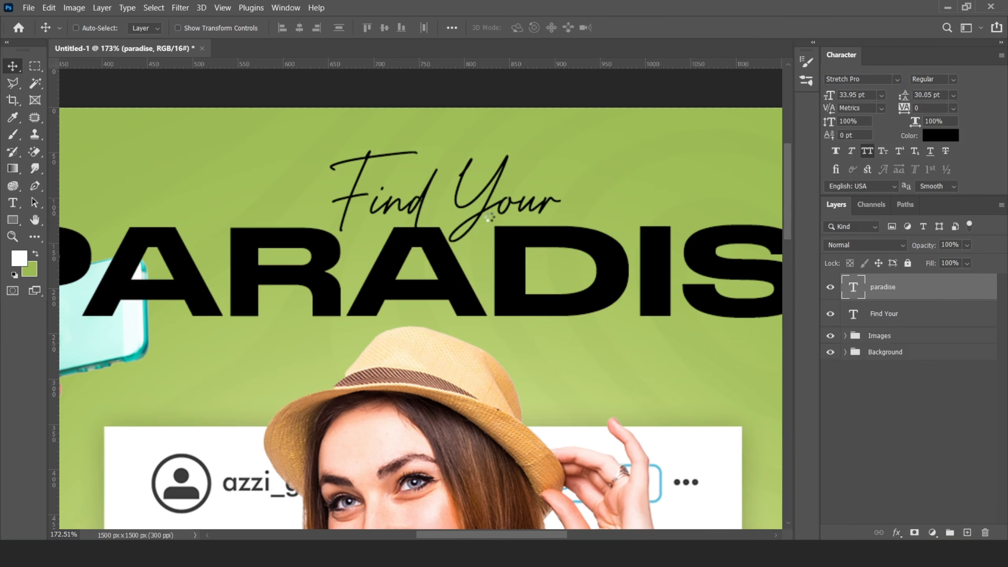
scroll(490, 217, "down", 4)
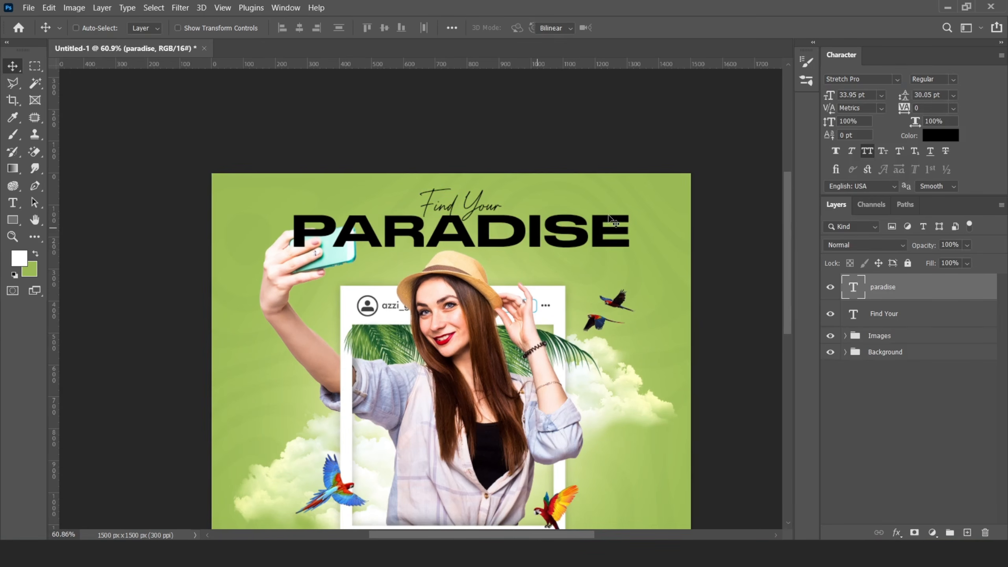
Scale the PARADISE text down to 17.54 pt and move it up until it touches the lower part of Find Your
key("ctrl+t")
left_click_drag(629, 215, 551, 236)
left_click(649, 27)
scroll(461, 234, "up", 1)
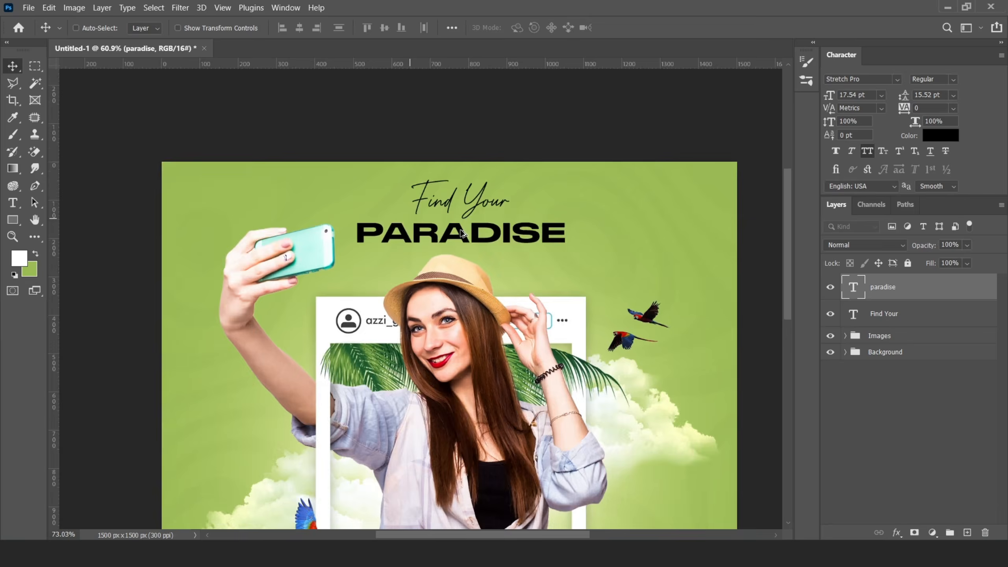
scroll(461, 230, "up", 4)
left_click_drag(485, 226, 485, 201)
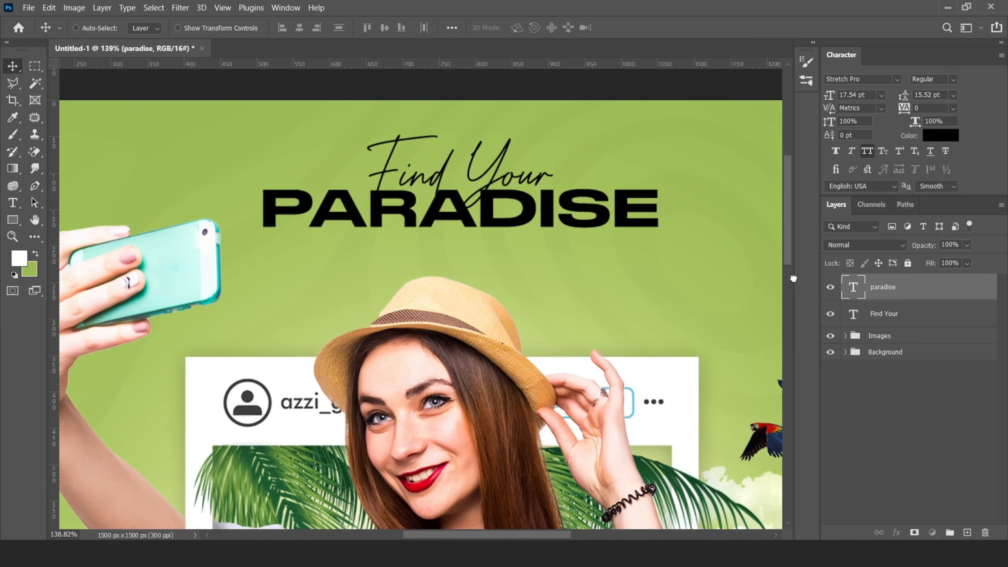
Move the Find Your layer above the paradise layer and scale its text down to 30.39 pt
scroll(482, 197, "up", 2)
key("ctrl+t")
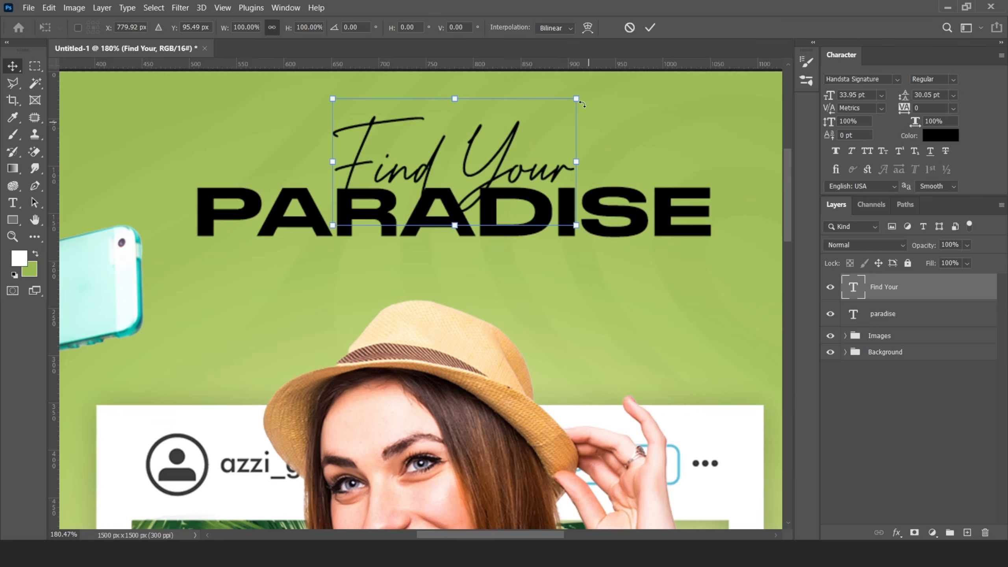
left_click_drag(576, 100, 563, 105)
key("Return")
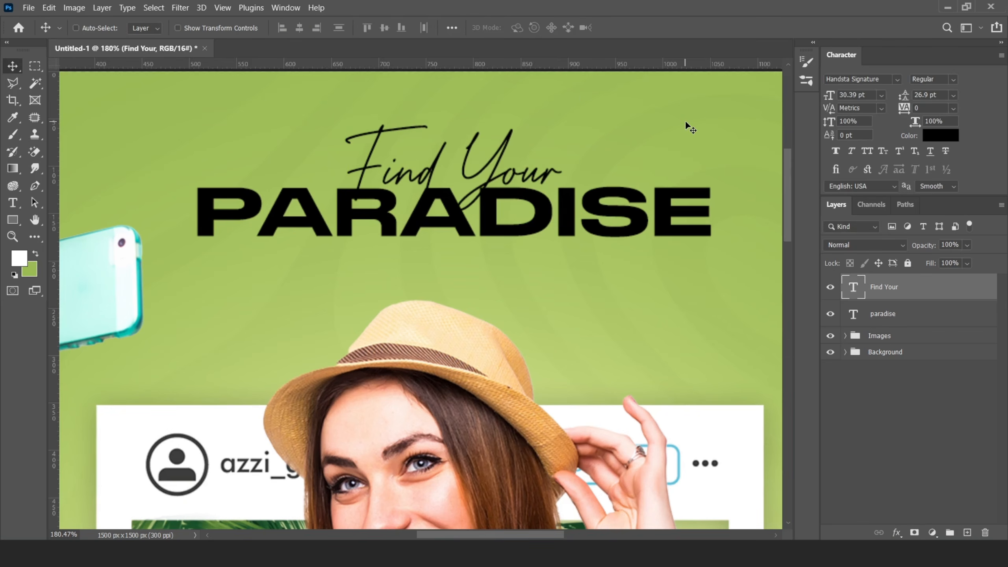
Pick a darker olive green as the foreground color and fill the Find Your text with it
left_click(23, 262)
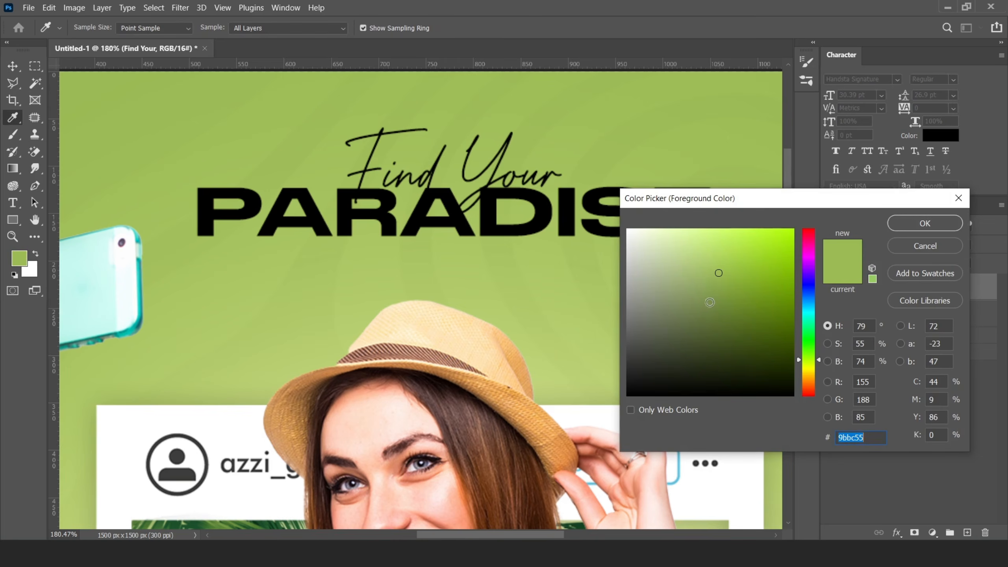
left_click(720, 305)
left_click(722, 318)
key("Return")
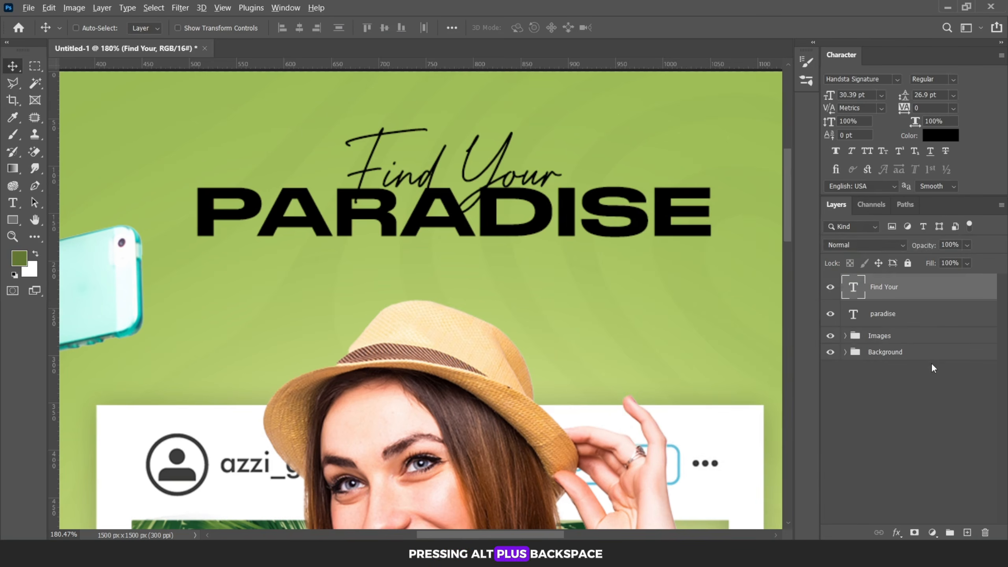
key("alt+BackSpace")
Fill the PARADISE text with white
left_click(874, 325)
key("x")
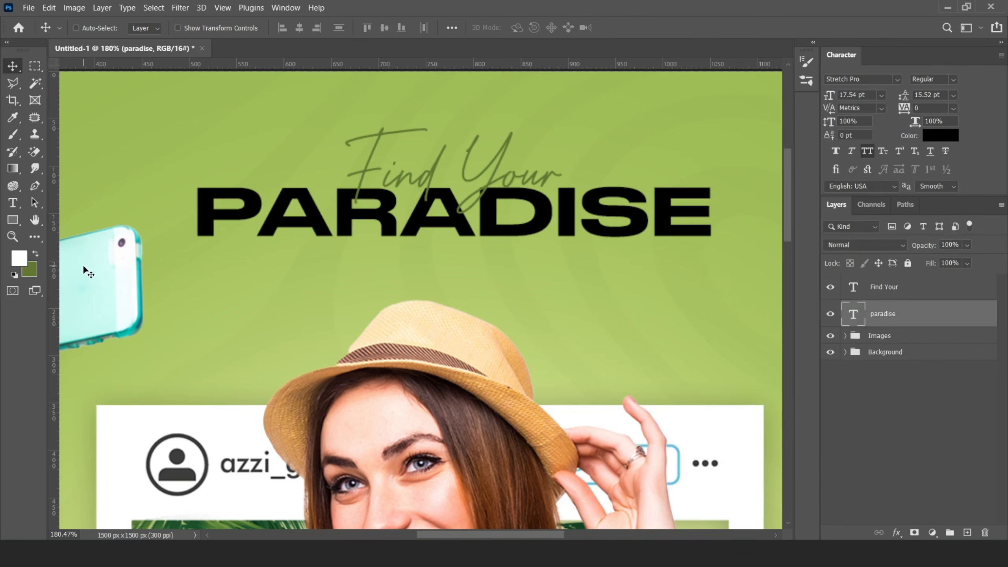
key("alt+BackSpace")
key("ctrl+0")
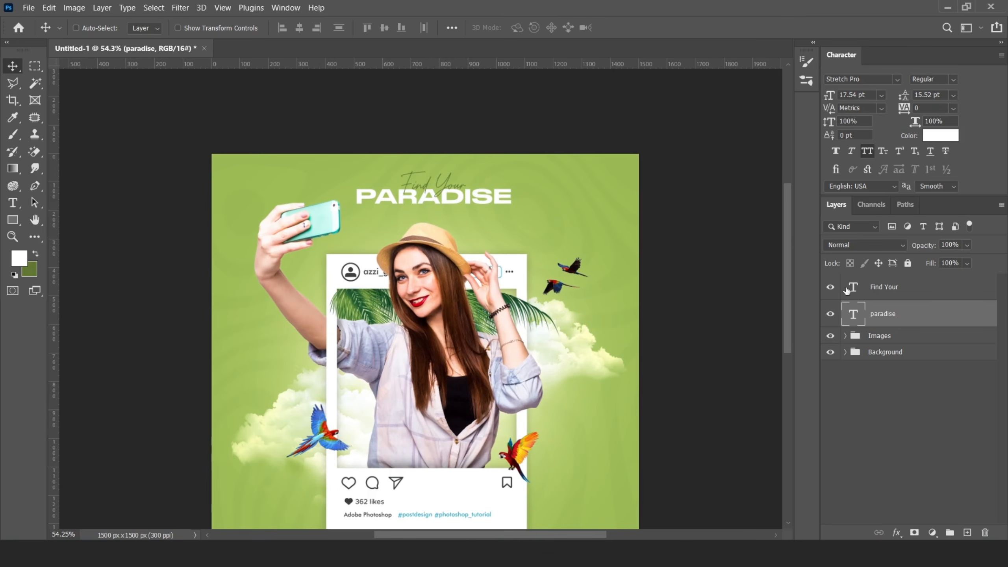
Select both heading text layers and scale them down together slightly, bringing Find Your to 30.17 pt
key("alt+shift+]")
key("ctrl+t")
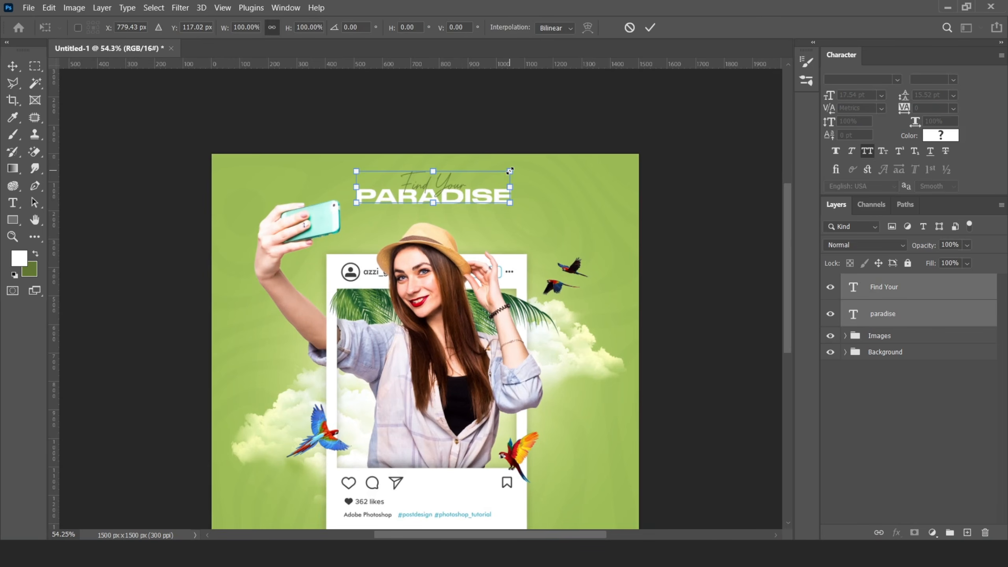
key("Return")
scroll(435, 216, "down", 3)
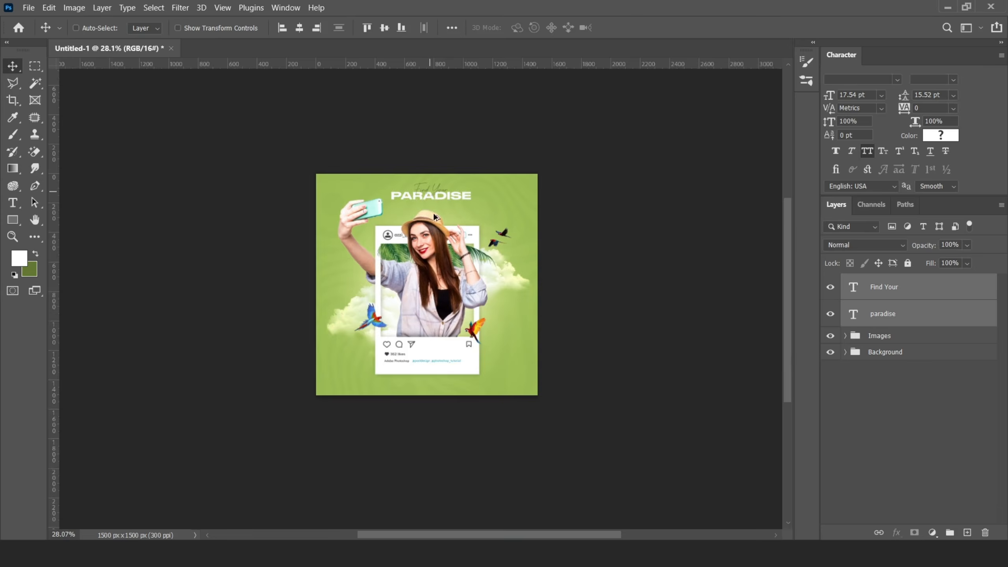
scroll(437, 292, "up", 3)
Group the two text layers and name the group Heading
key("ctrl+g")
double_click(864, 281)
key("BackSpace")
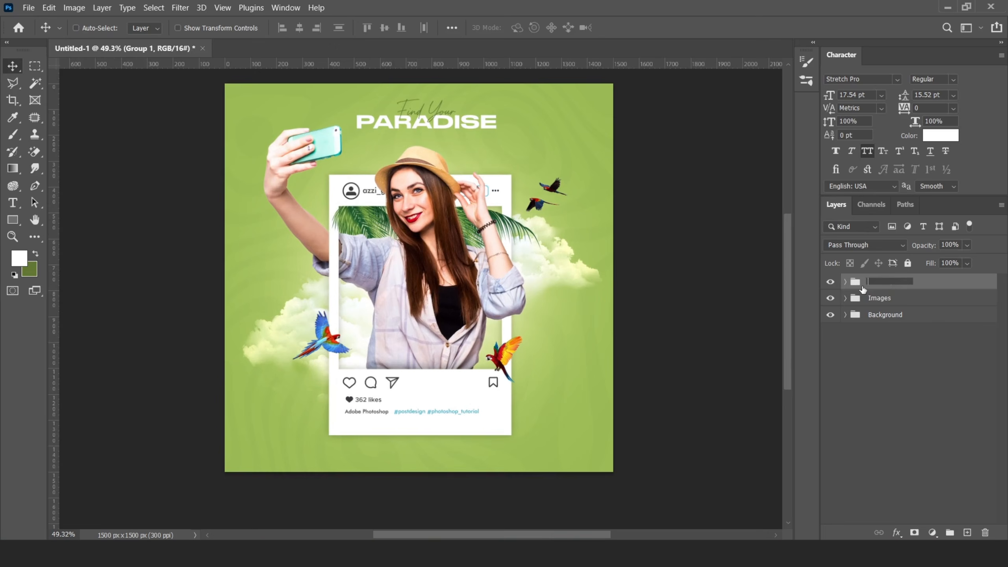
Add a solid color fill layer in a bright lime green, derived from the heading's olive green, above the Find Your text
left_click(931, 533)
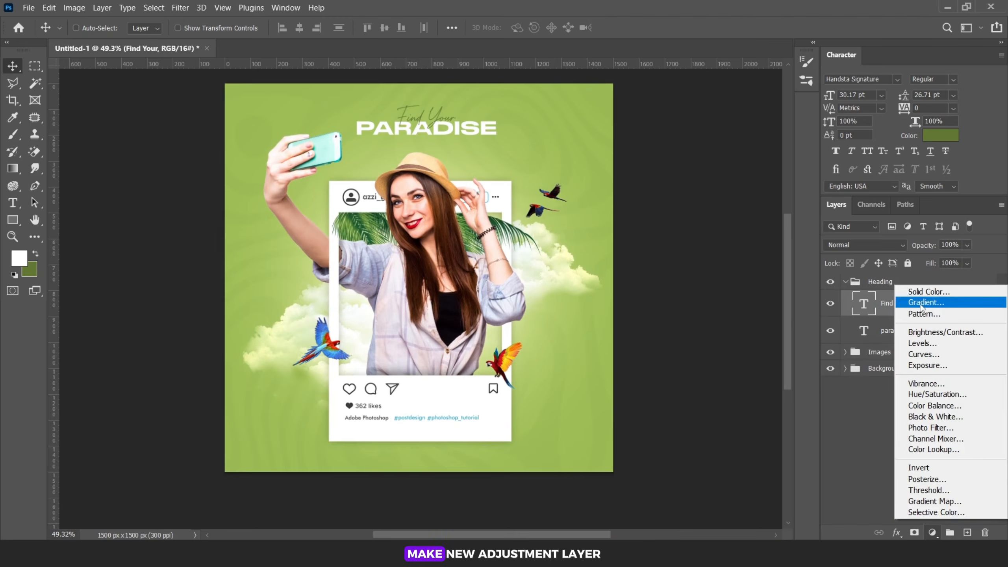
left_click(911, 292)
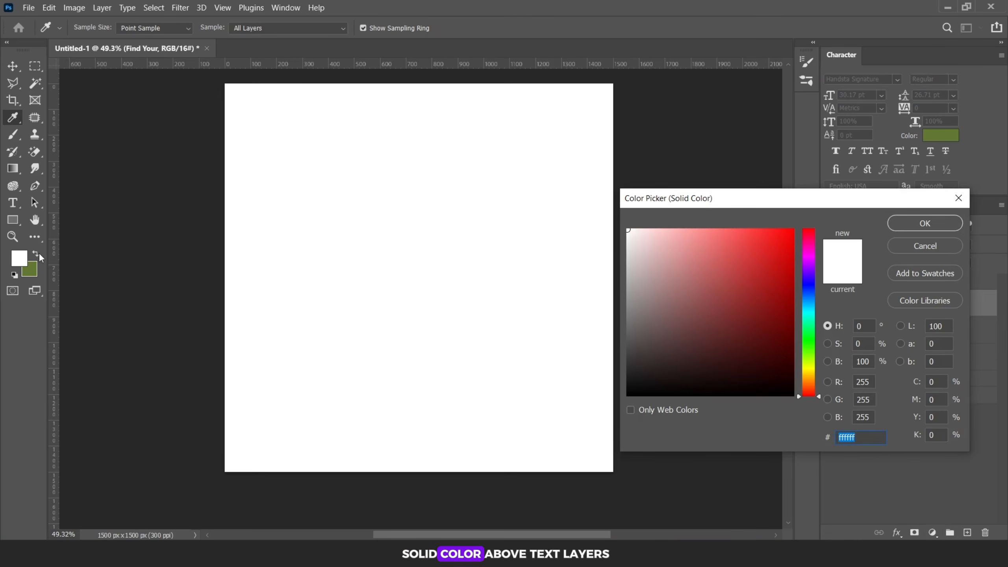
left_click(518, 217)
left_click(940, 135)
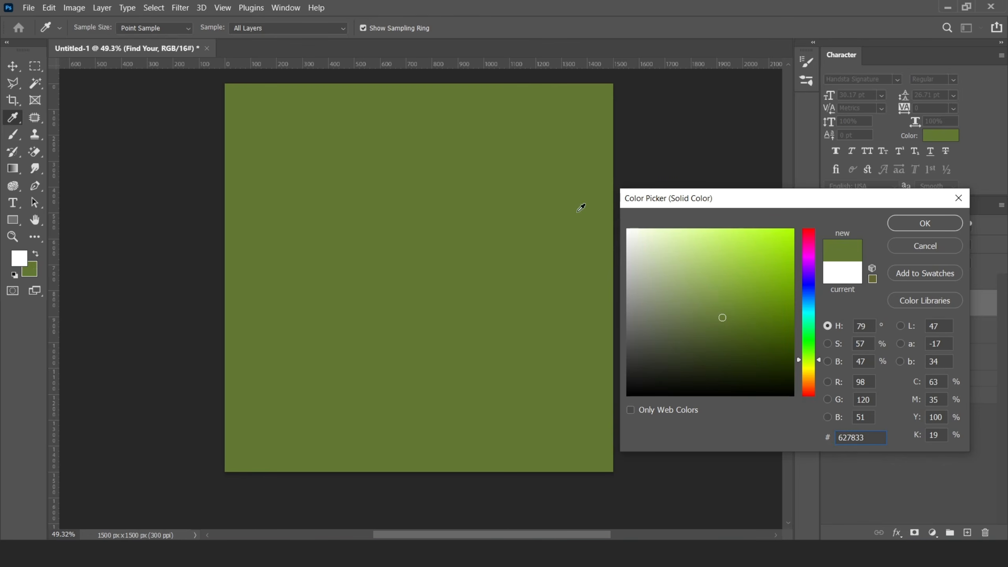
left_click_drag(698, 244, 714, 222)
left_click(925, 223)
Set the color fill layer's blending mode to Screen and fill its layer mask with black
left_click(869, 244)
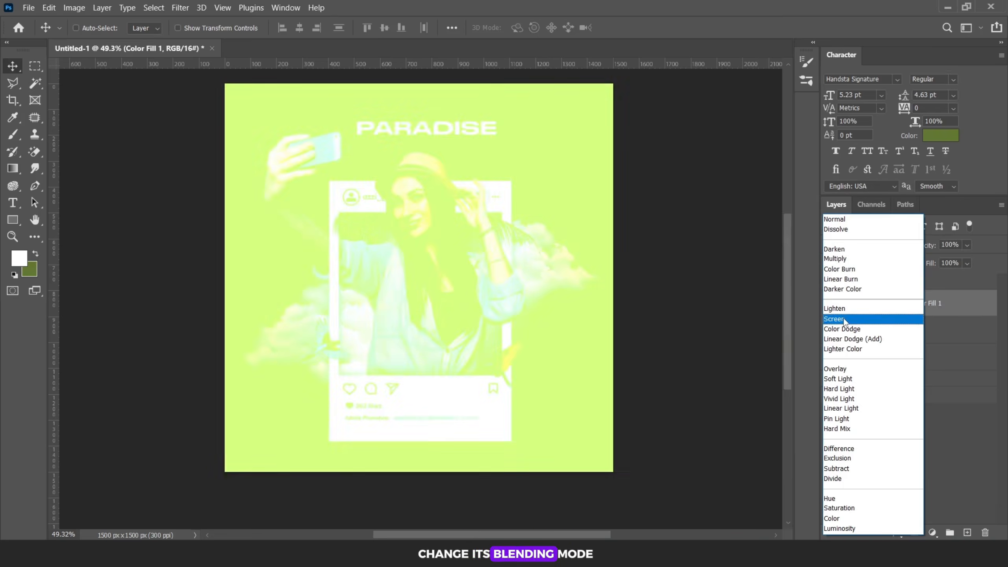
left_click(847, 309)
left_click(895, 302)
key("d")
key("b")
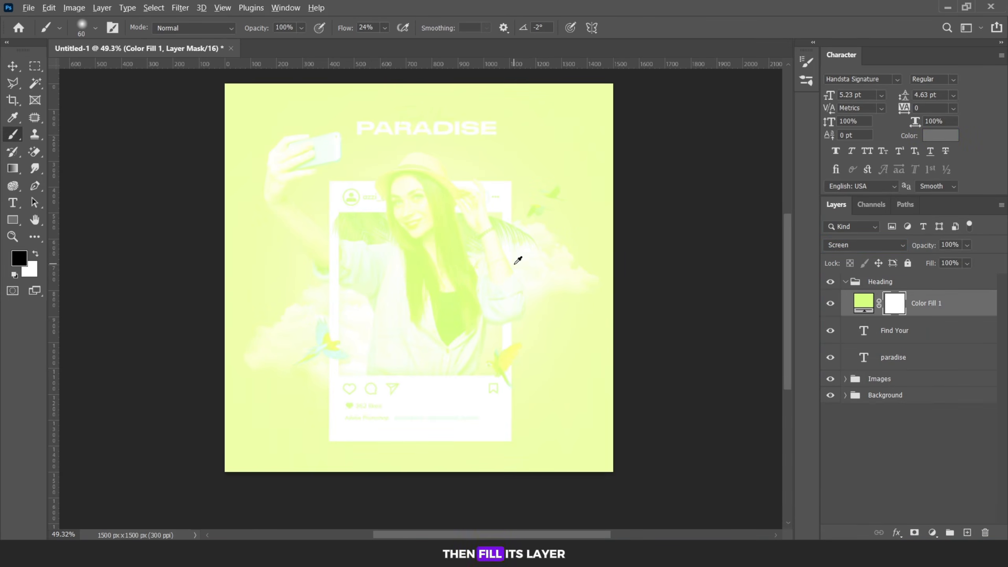
key("alt+Delete")
Paint soft white glow spots on the fill layer's mask around the girl, heading and frame with a 400 px brush
scroll(383, 203, "up", 5)
key("bracketright")
key("bracketright")
key("bracketright")
key("bracketright")
key("bracketright")
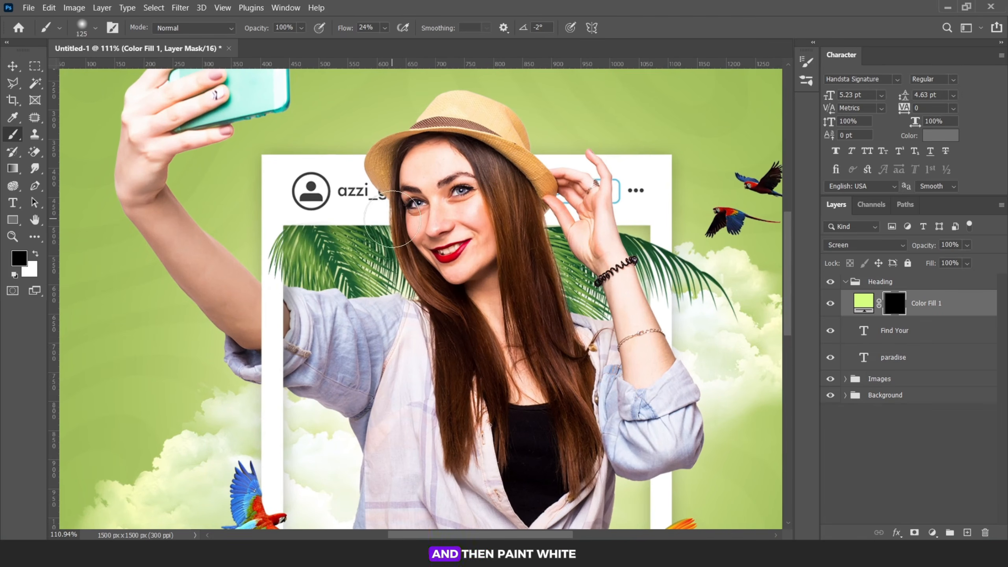
key("bracketright")
key("bracketright")
key("bracketright")
key("bracketright")
key("bracketright")
key("bracketright")
key("x")
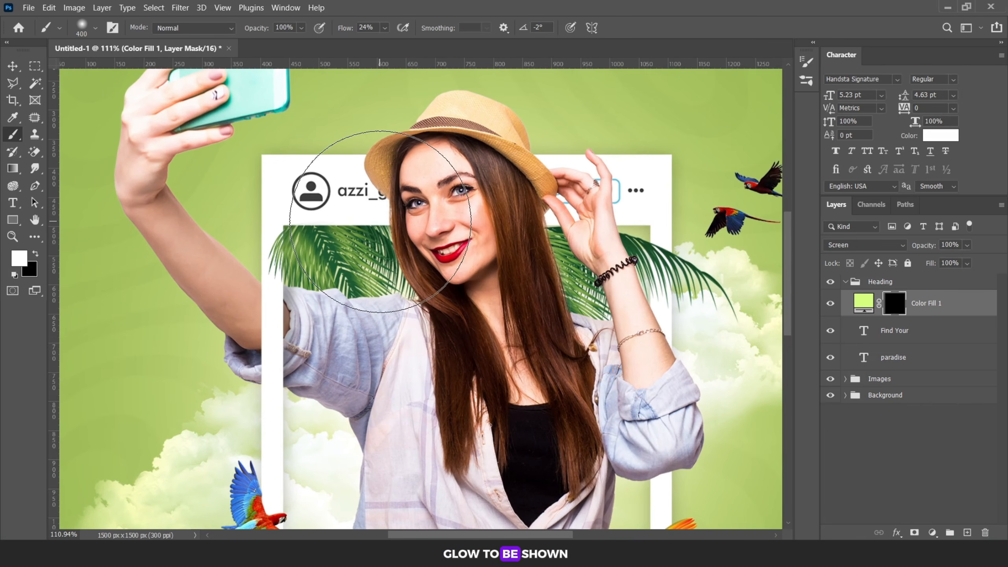
scroll(337, 238, "down", 3)
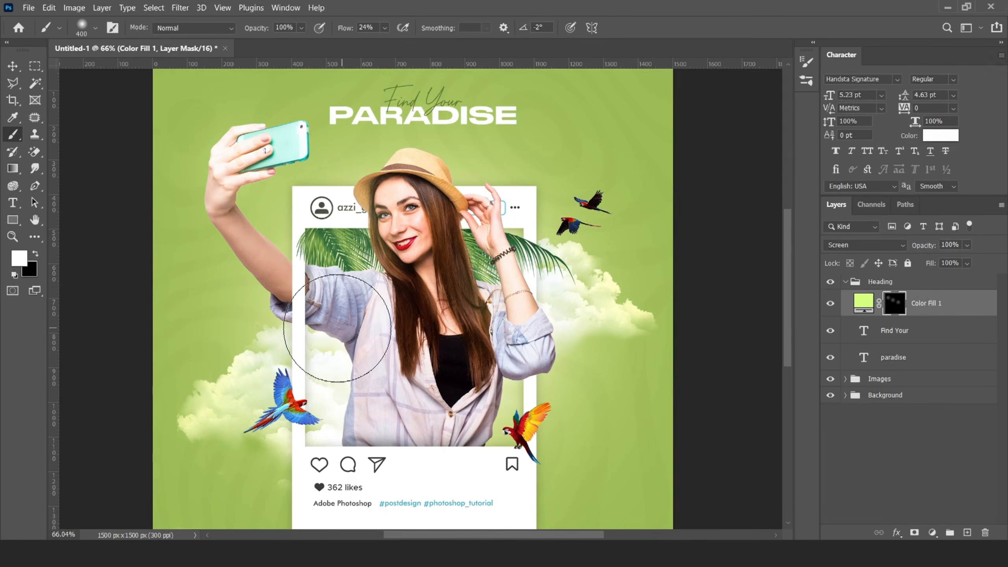
scroll(411, 174, "down", 3)
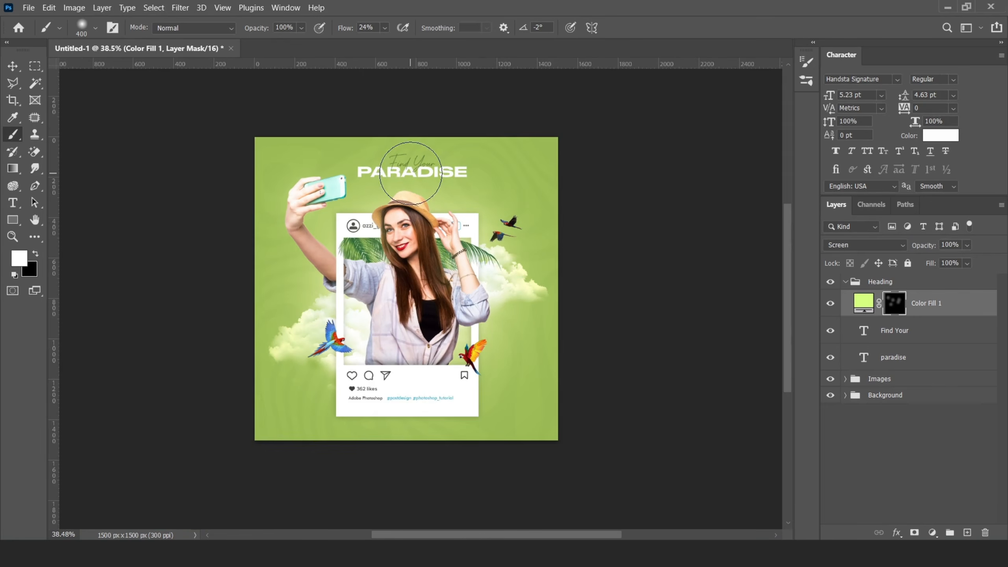
left_click(411, 173)
left_click(343, 419)
Collapse the Heading group and stamp all visible layers into a new merged layer above it
left_click(12, 66)
scroll(397, 227, "down", 3)
scroll(456, 267, "up", 3)
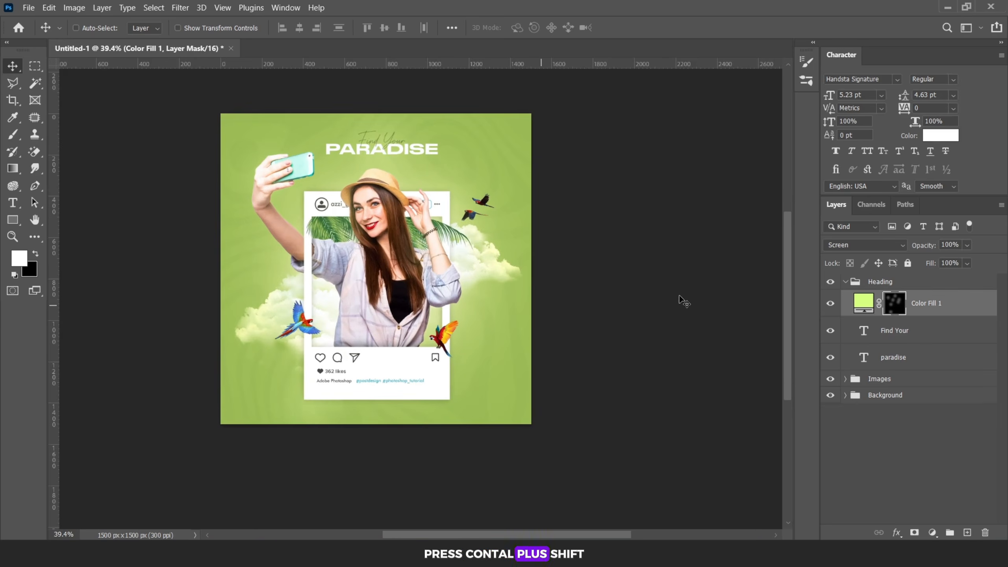
left_click(881, 283)
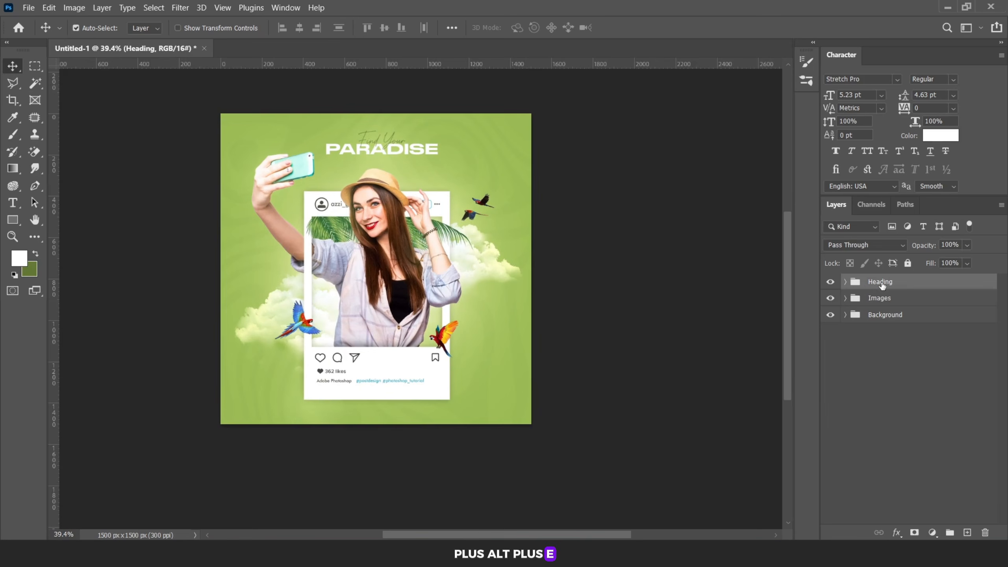
key("ctrl+shift+alt+e")
In the Camera Raw Filter, set Tint -30, Contrast +25, Highlights +17, Shadows -16, Whites +16, Blacks -3, Texture +31 and Clarity +14
left_click(180, 9)
left_click(207, 99)
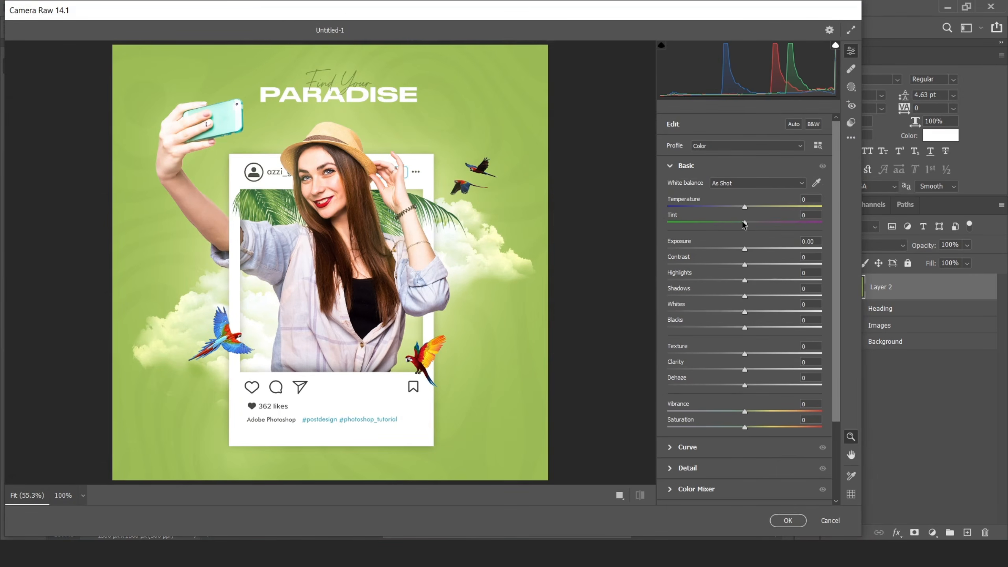
left_click_drag(744, 224, 721, 225)
left_click_drag(746, 261, 757, 280)
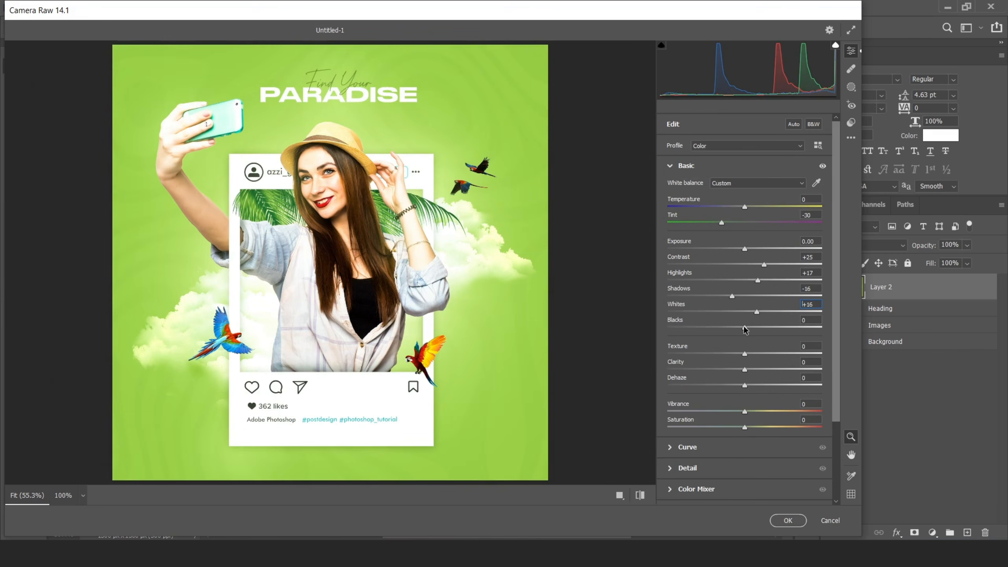
left_click_drag(744, 370, 757, 370)
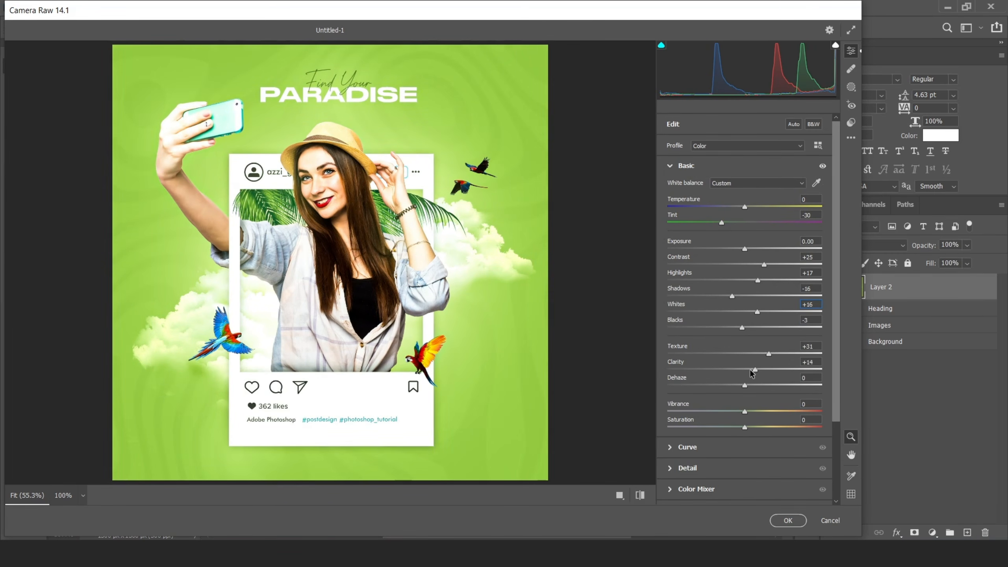
Add Camera Raw effects to the merged layer with Grain 24 and Vignetting -24
left_click(671, 167)
left_click(684, 312)
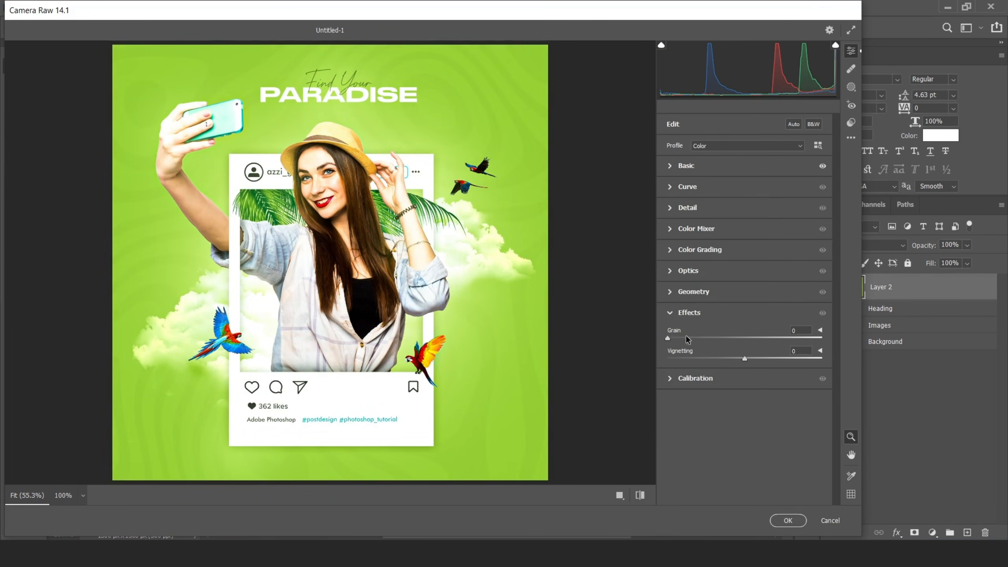
left_click_drag(699, 336, 725, 359)
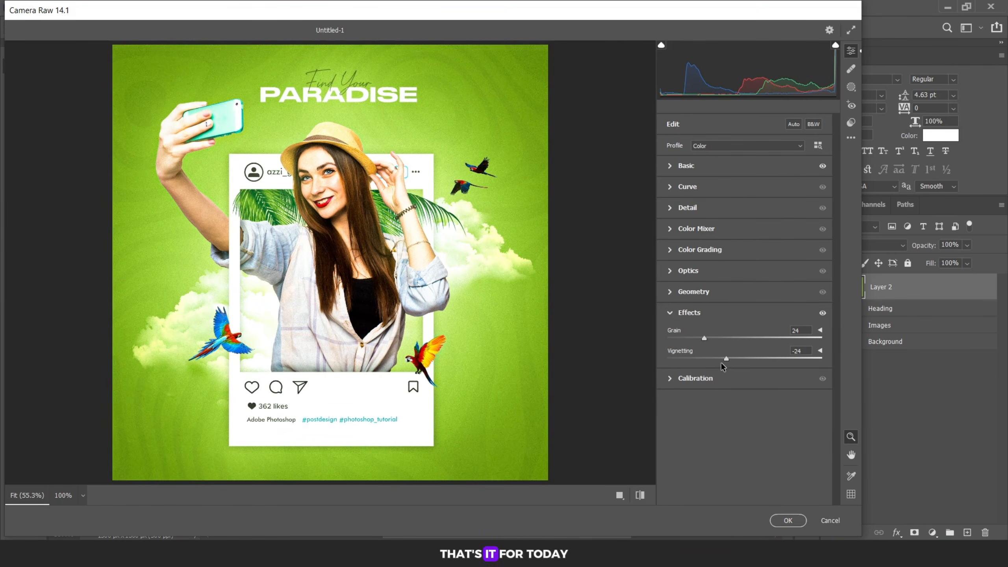